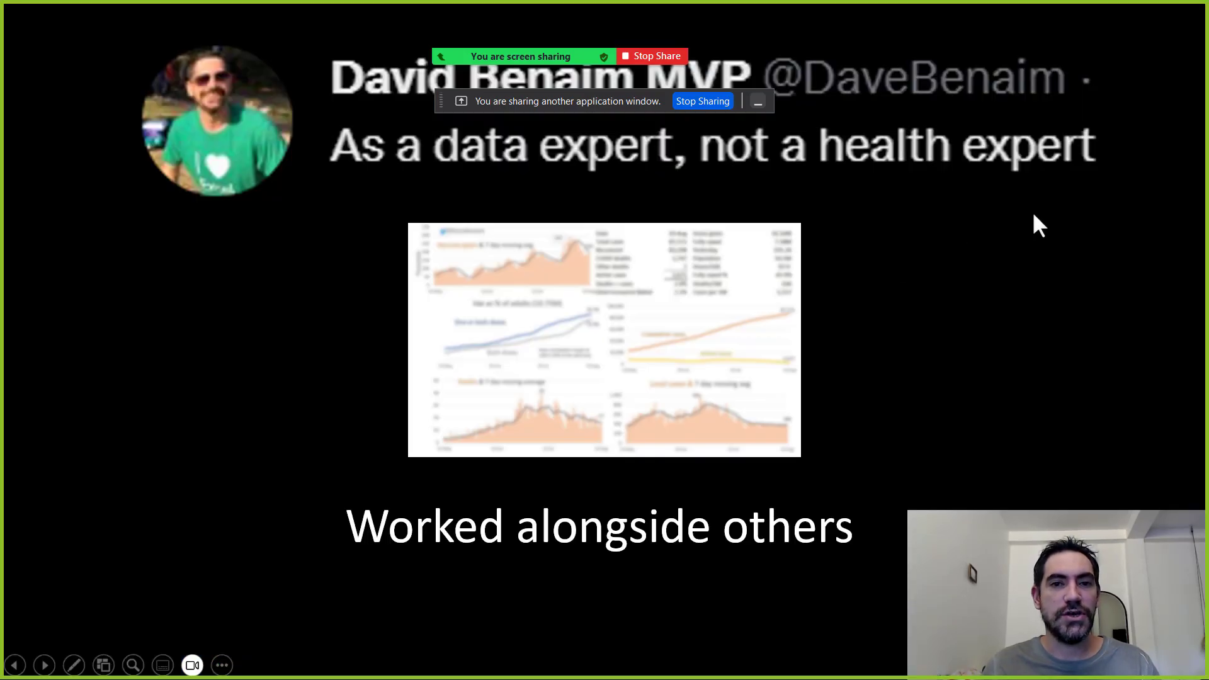
# Step: Advance the slideshow past 'But eventually it came in' and 'My nerd night talk' to 'Weeks in lockdown by country'
pyautogui.click(1038, 225)
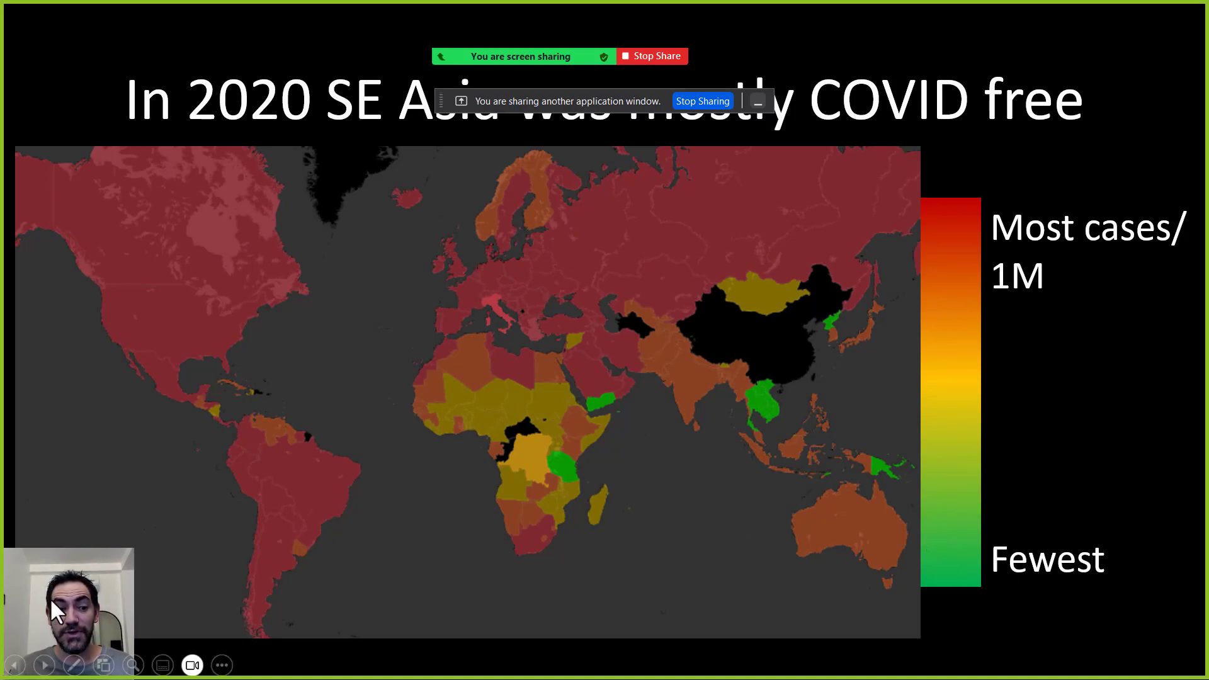
pyautogui.click(679, 544)
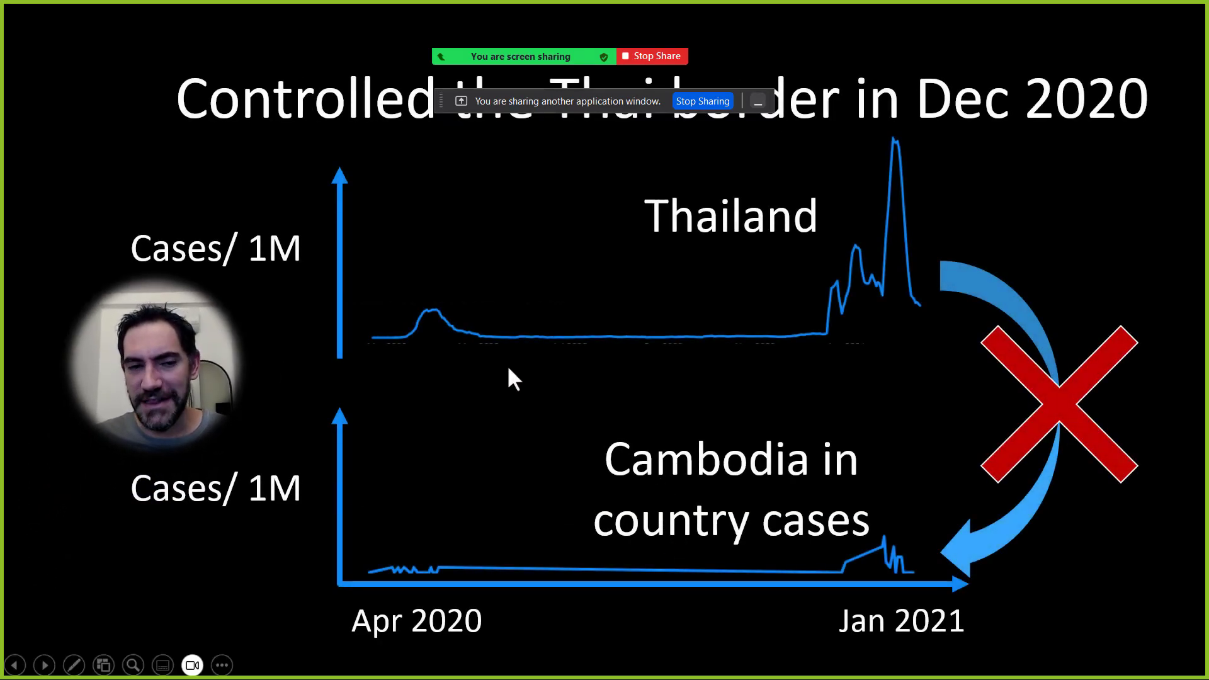
pyautogui.click(570, 283)
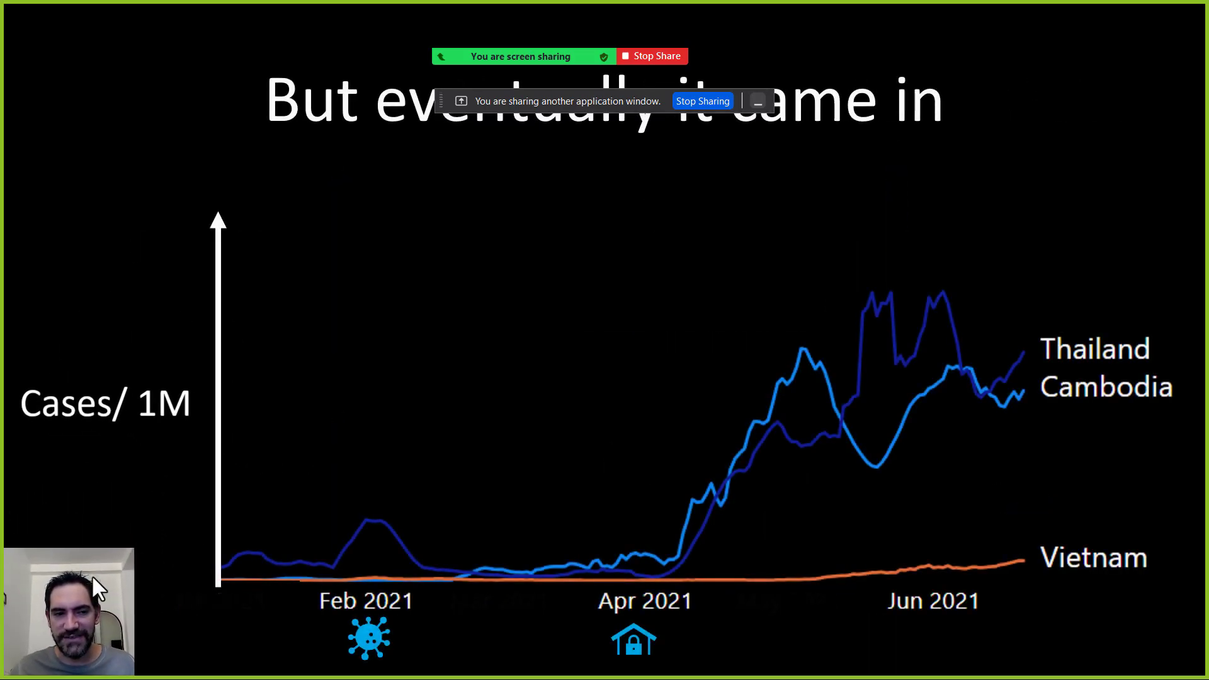
pyautogui.click(390, 489)
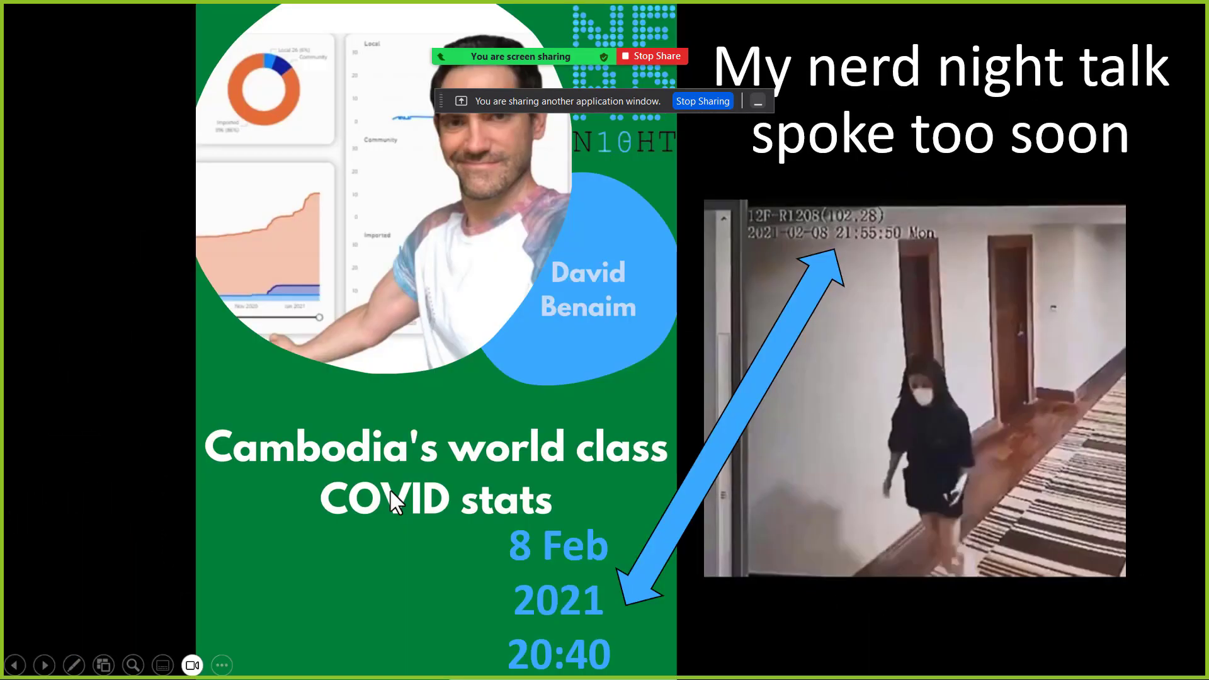
pyautogui.click(908, 524)
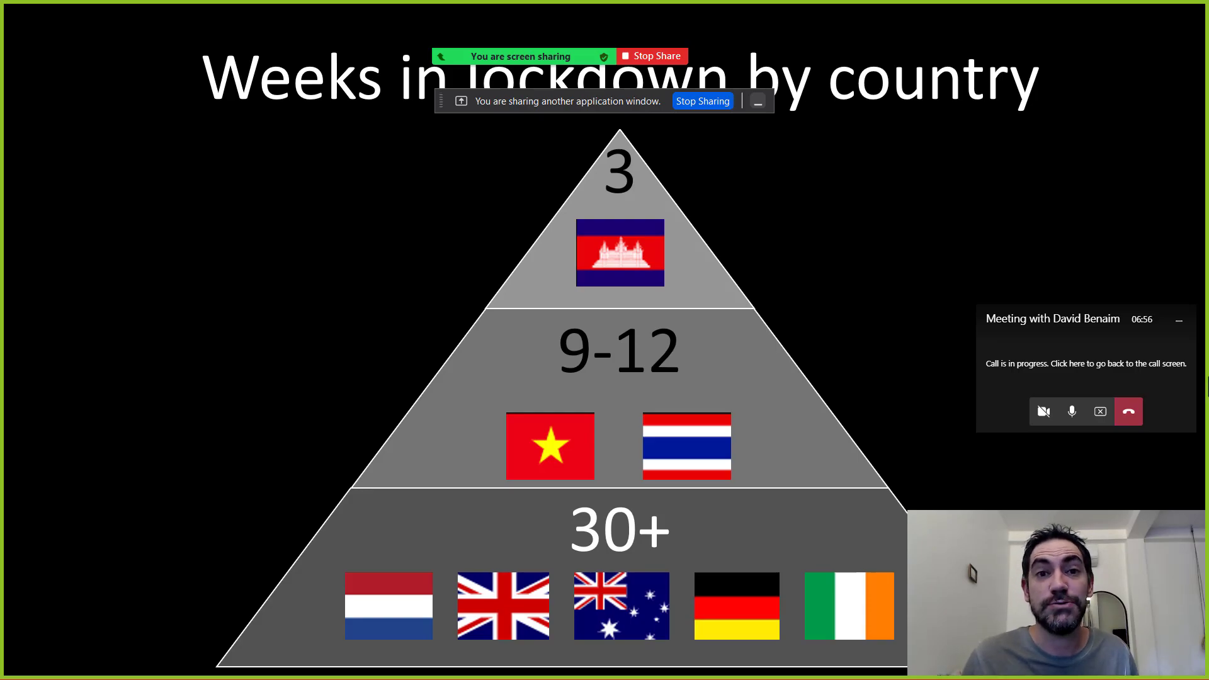
# Step: Advance the slideshow one more slide with the Right arrow key
pyautogui.press('Right')
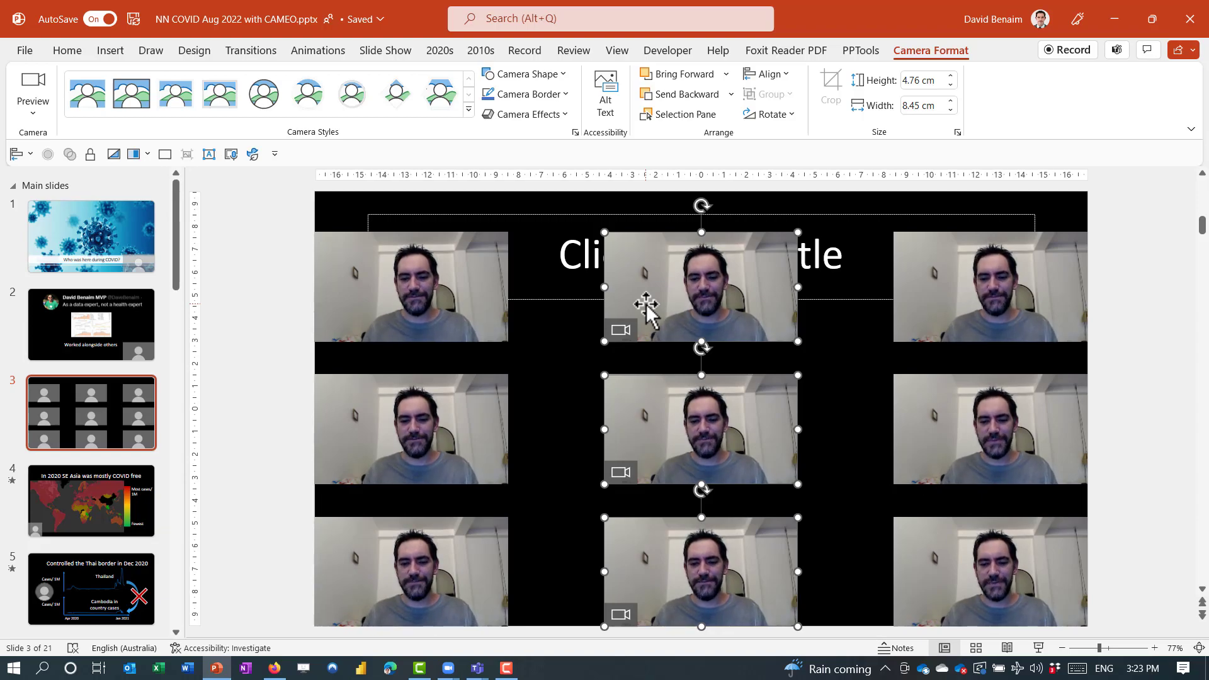
# Step: Insert a new blank slide after slide 3 with Ctrl+M
pyautogui.hotkey('ctrl', 'm')
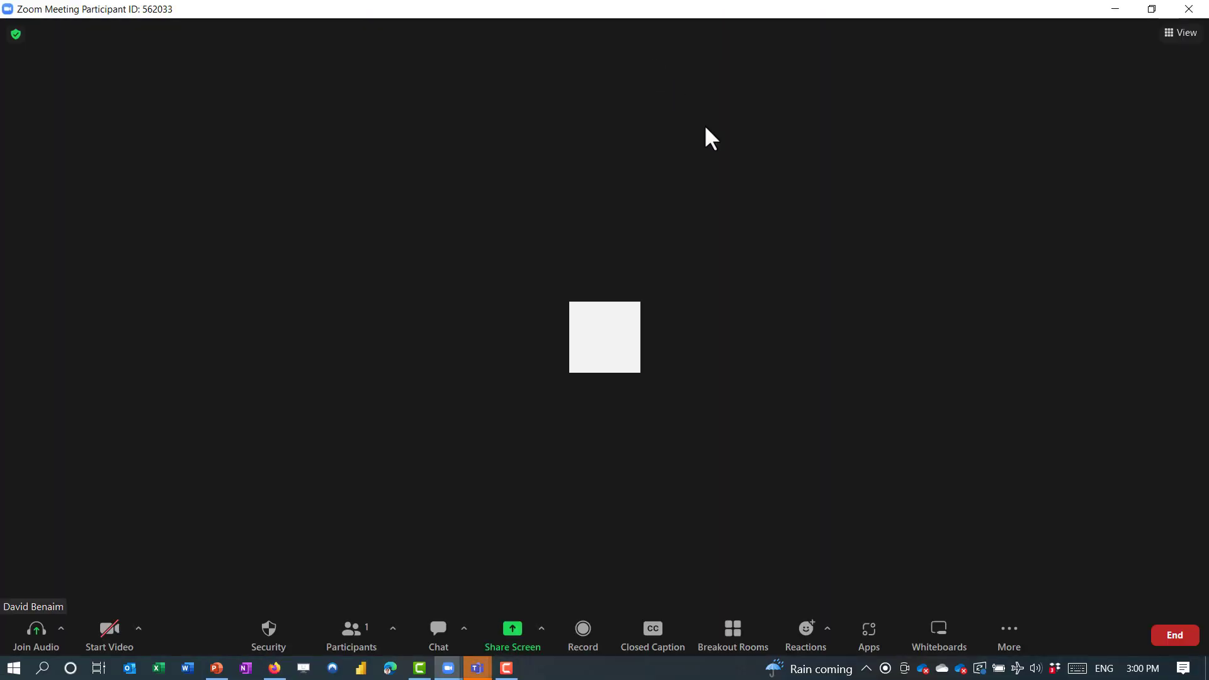
# Step: Bring up the Teams meeting window from the taskbar, then switch back to the PowerPoint deck
pyautogui.moveTo(486, 667)
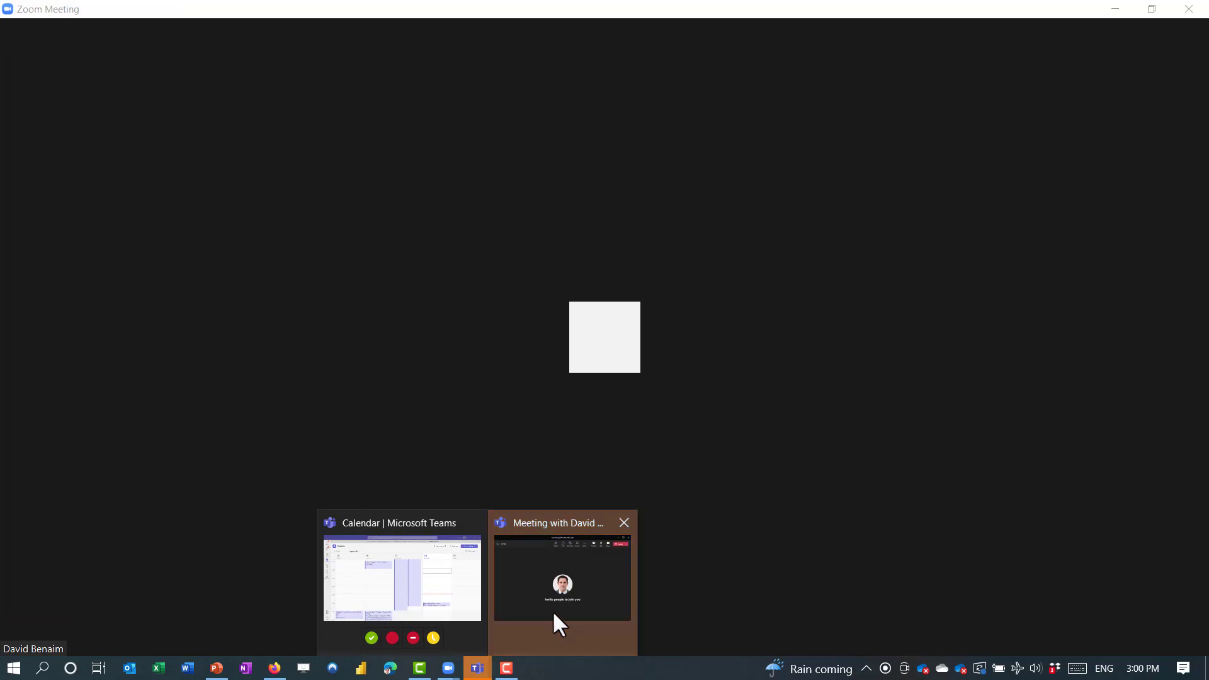
pyautogui.click(557, 620)
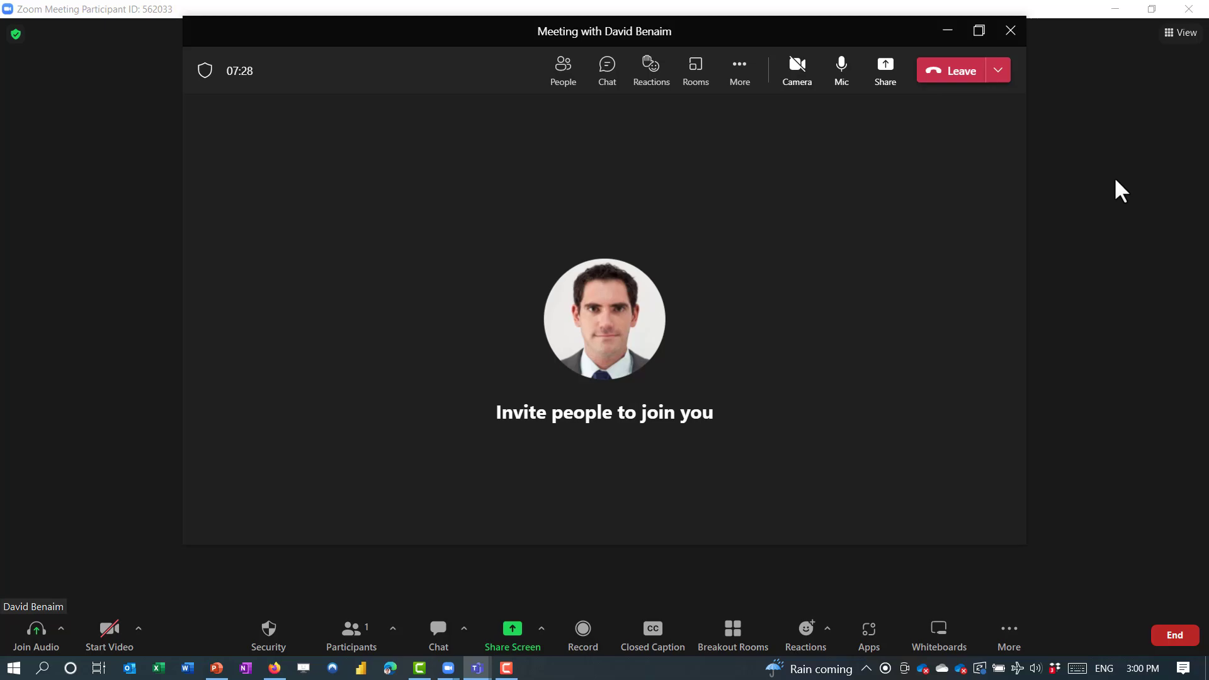
pyautogui.hotkey('alt', 'Tab')
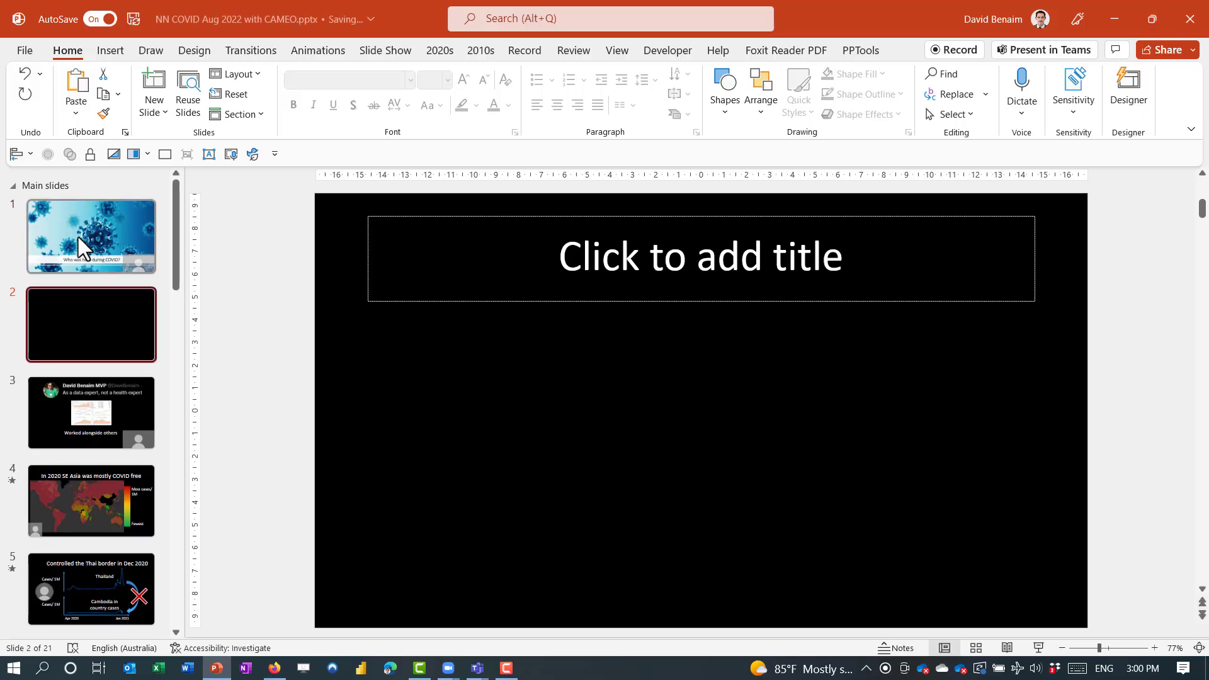
# Step: Insert a Cameo camera feed on slide 2 and apply the Designer layout with a large centred camera
pyautogui.click(112, 53)
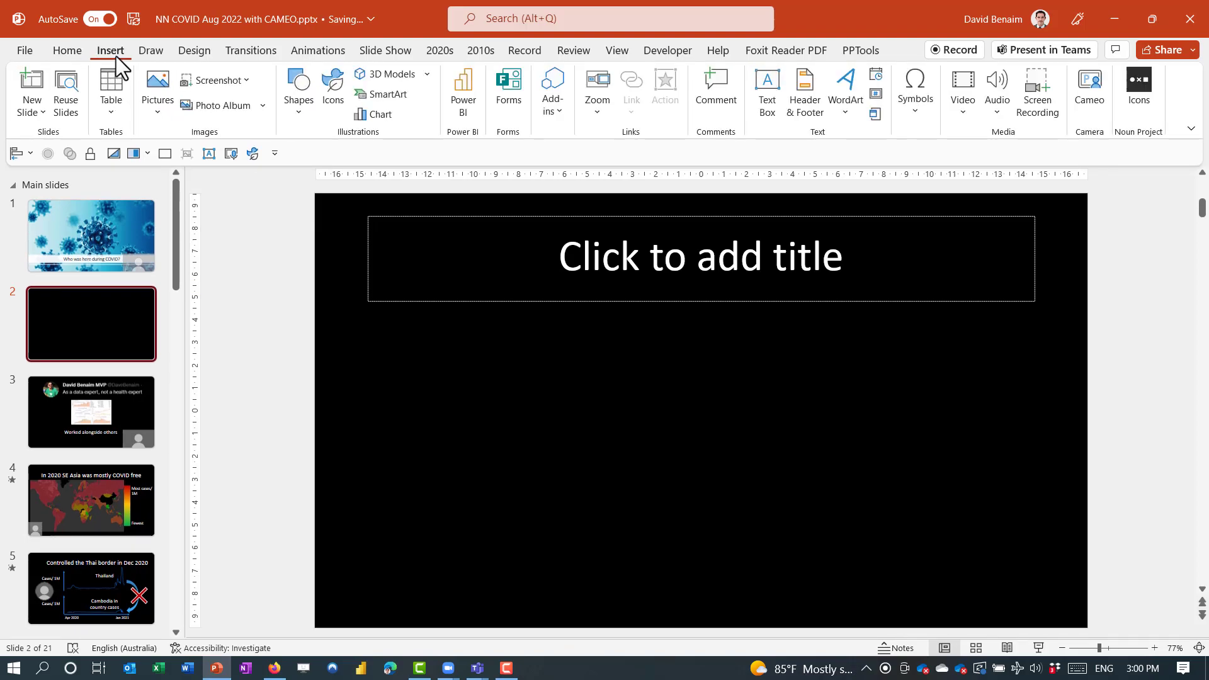
pyautogui.click(1097, 111)
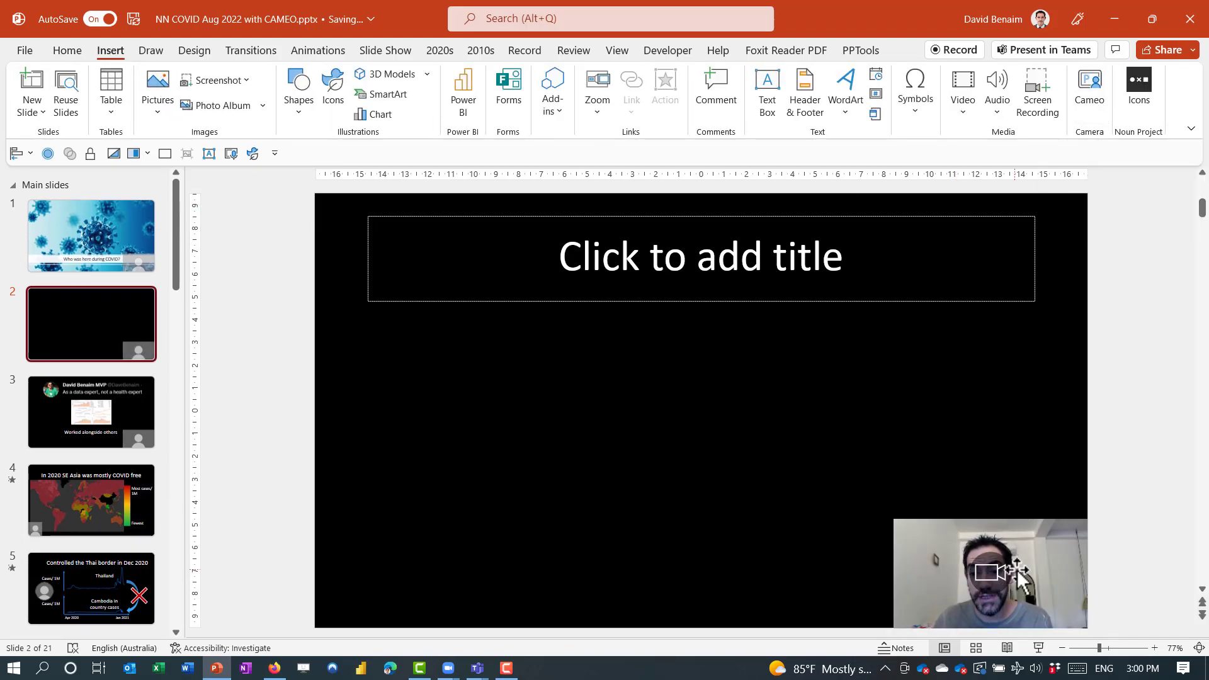
pyautogui.click(994, 583)
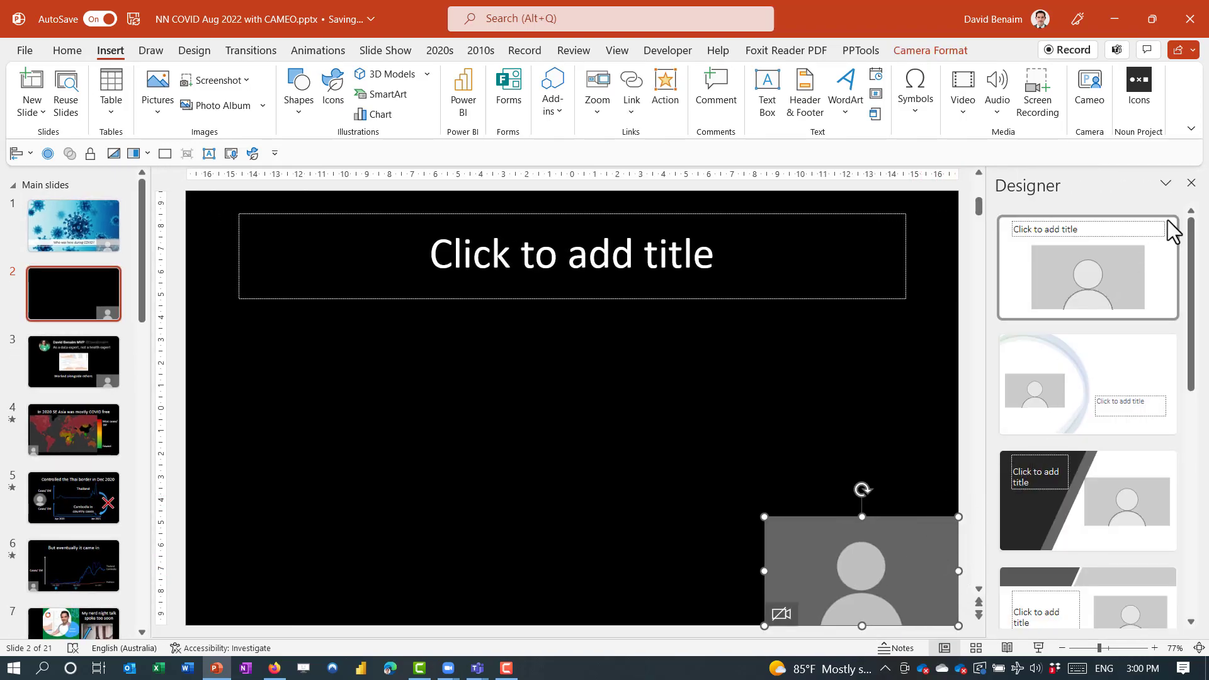
pyautogui.click(1123, 269)
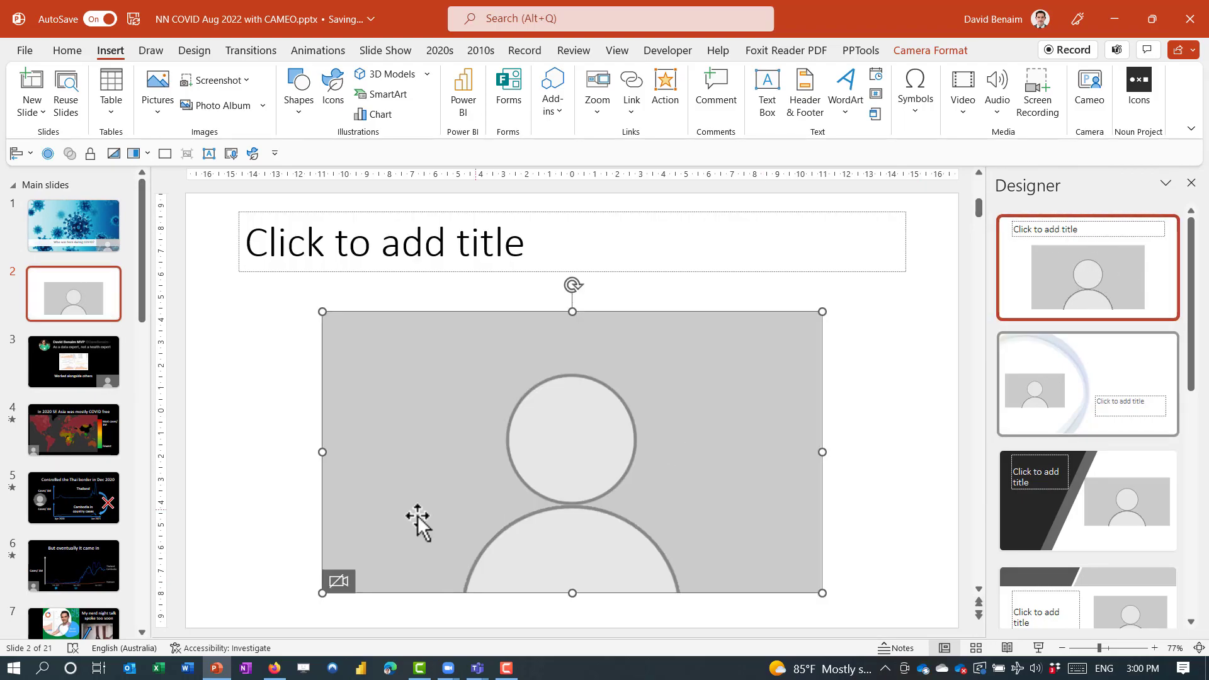
# Step: Toggle the live camera preview on and back off, then move to slide 3
pyautogui.click(340, 580)
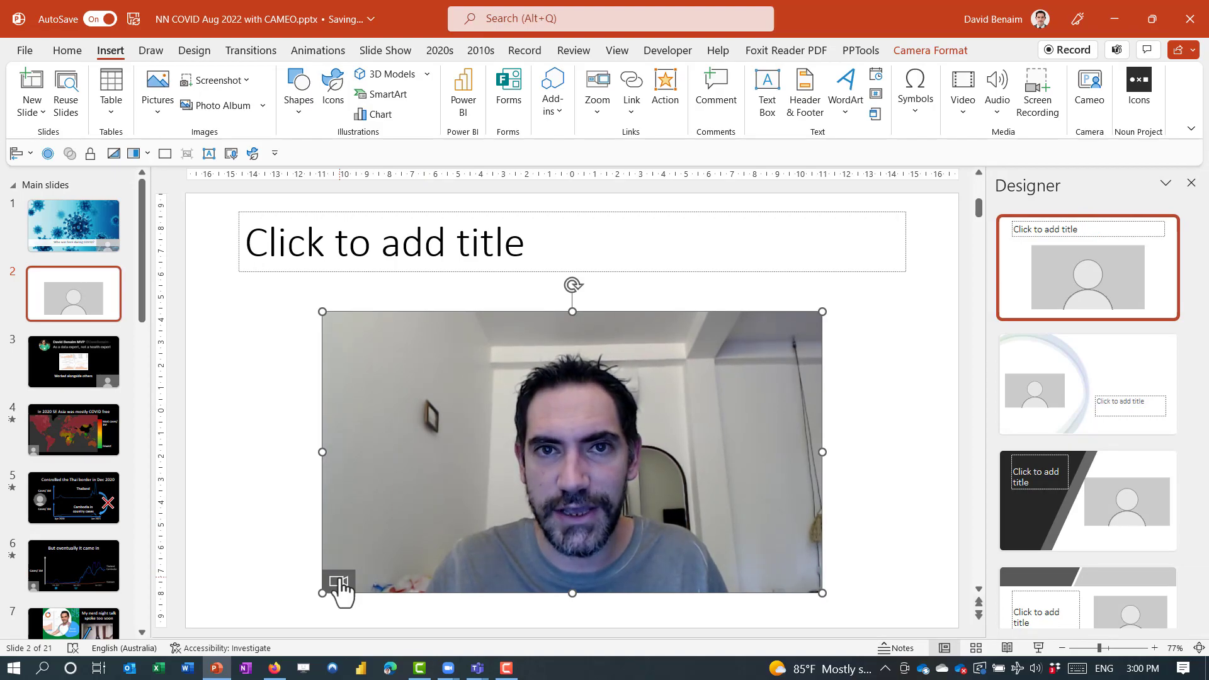
pyautogui.click(341, 581)
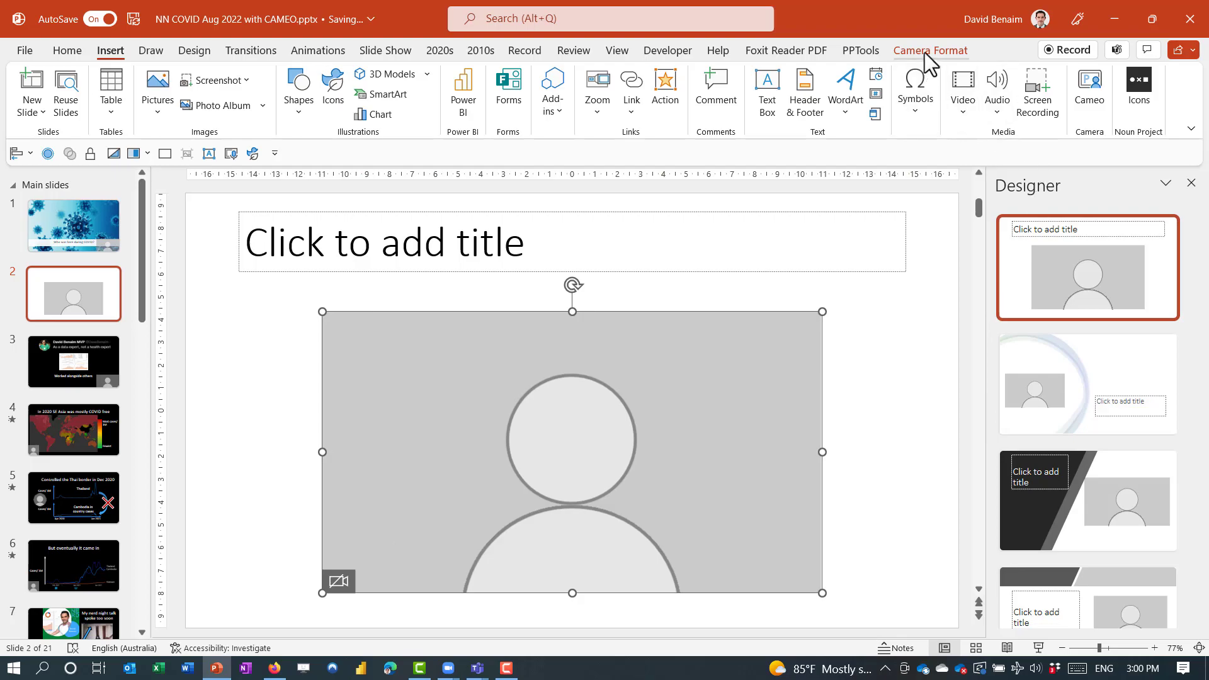
pyautogui.click(79, 381)
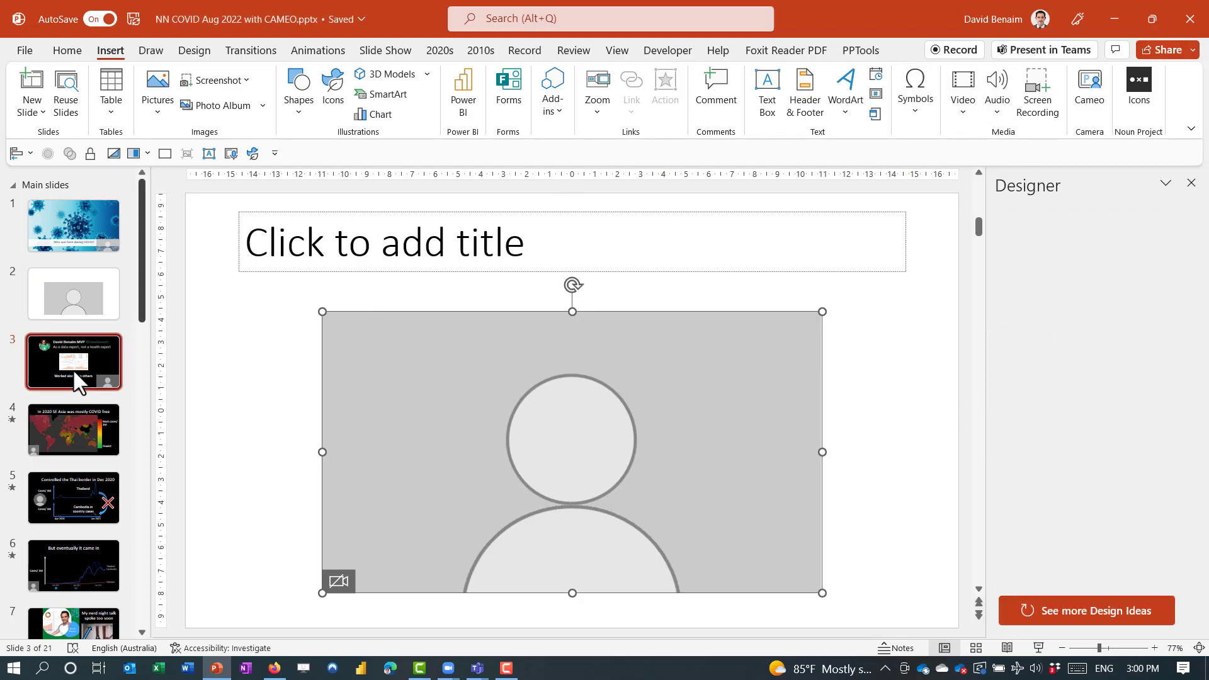
# Step: Close the Designer pane and compare the camera feeds on slides 3 and 4
pyautogui.click(794, 557)
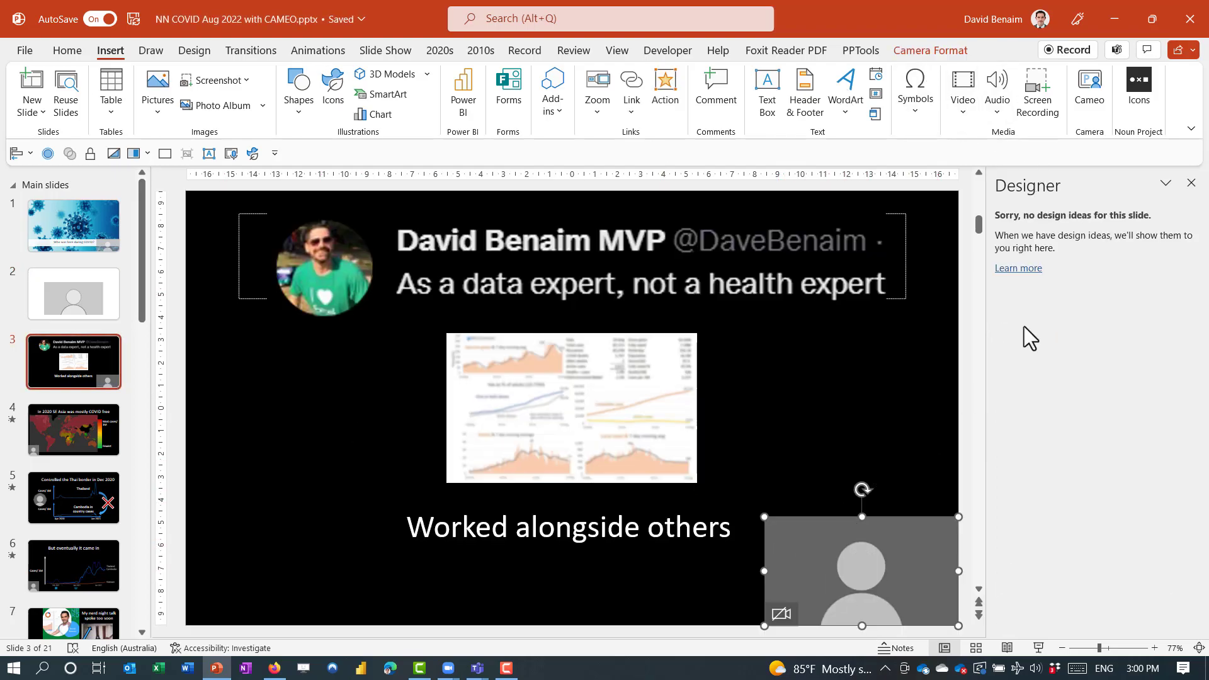
pyautogui.click(1191, 183)
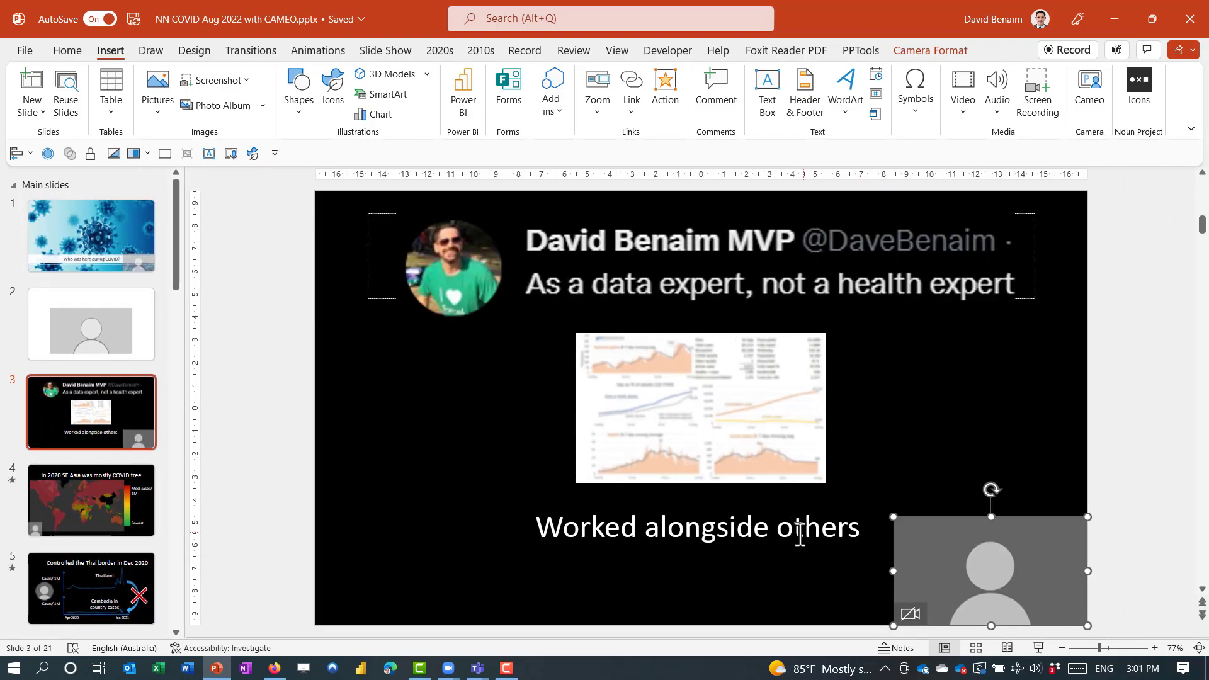
pyautogui.click(108, 491)
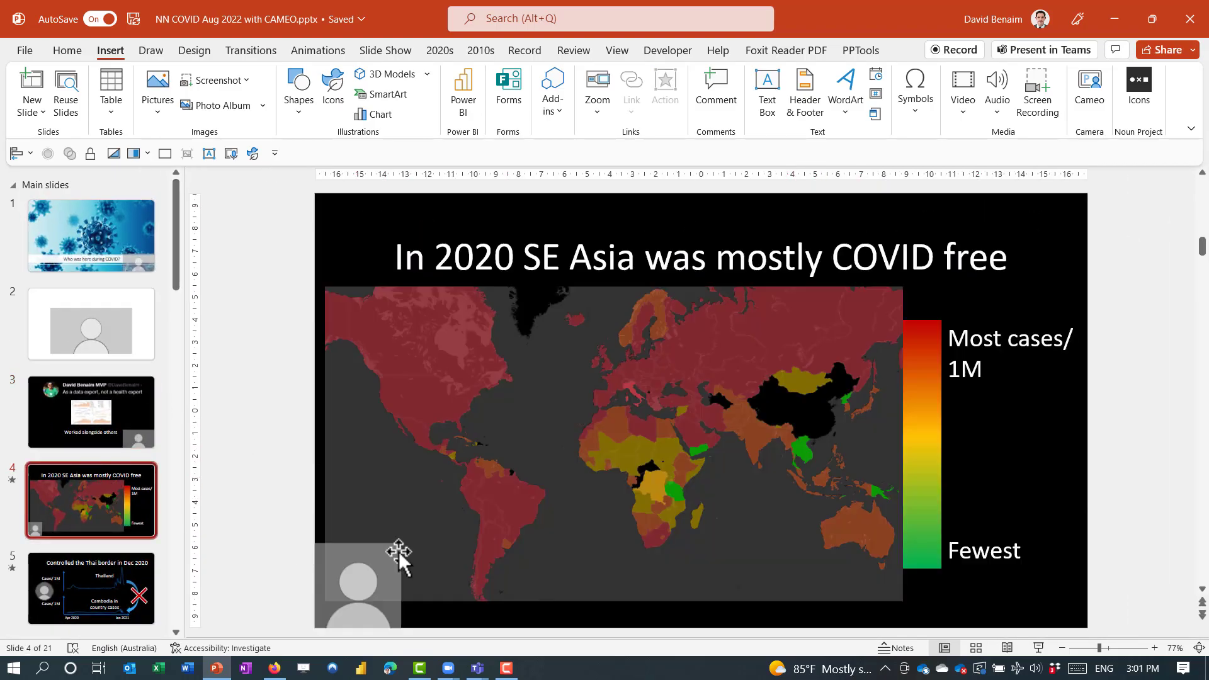
pyautogui.click(118, 400)
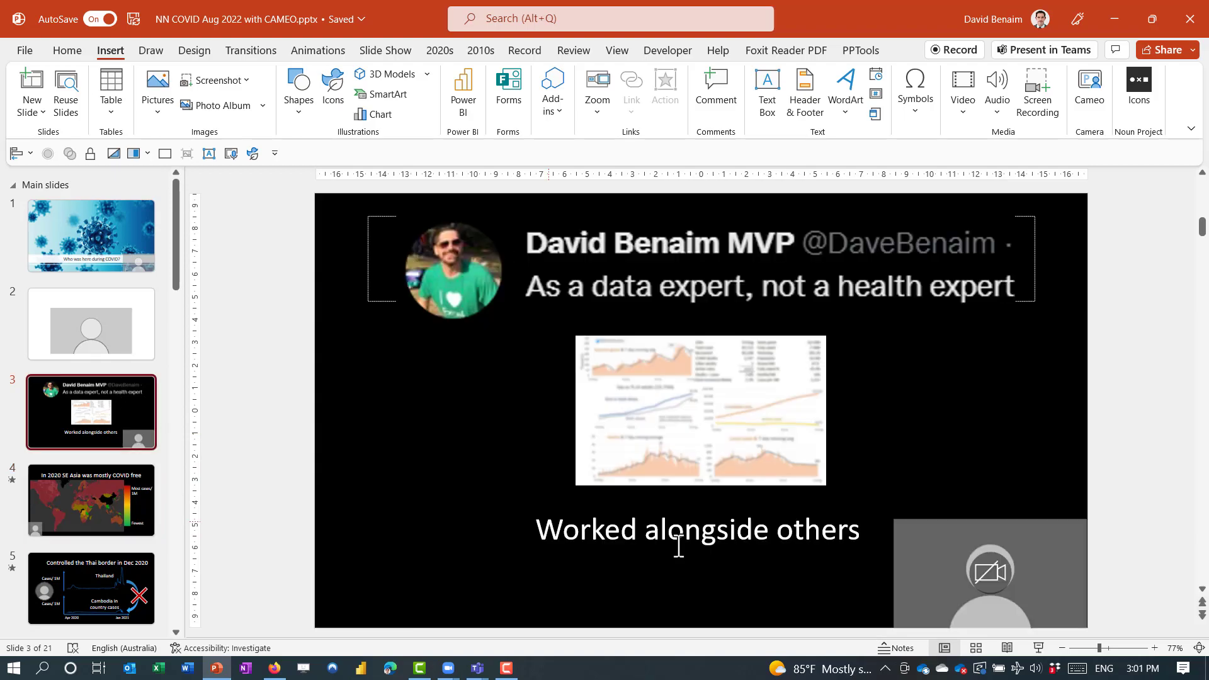
# Step: Paste slide 3's camera feed onto slide 4, keeping its lower-left camera, then return to slide 3
pyautogui.click(945, 554)
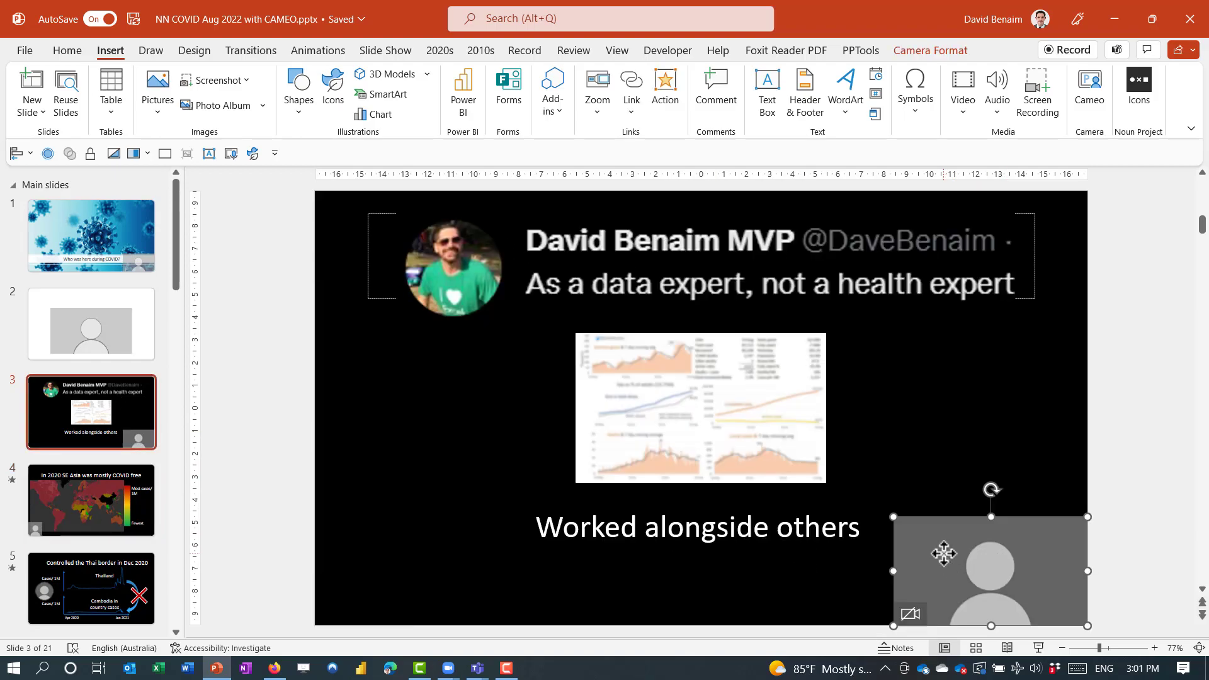
pyautogui.click(124, 481)
pyautogui.hotkey('ctrl', 'v')
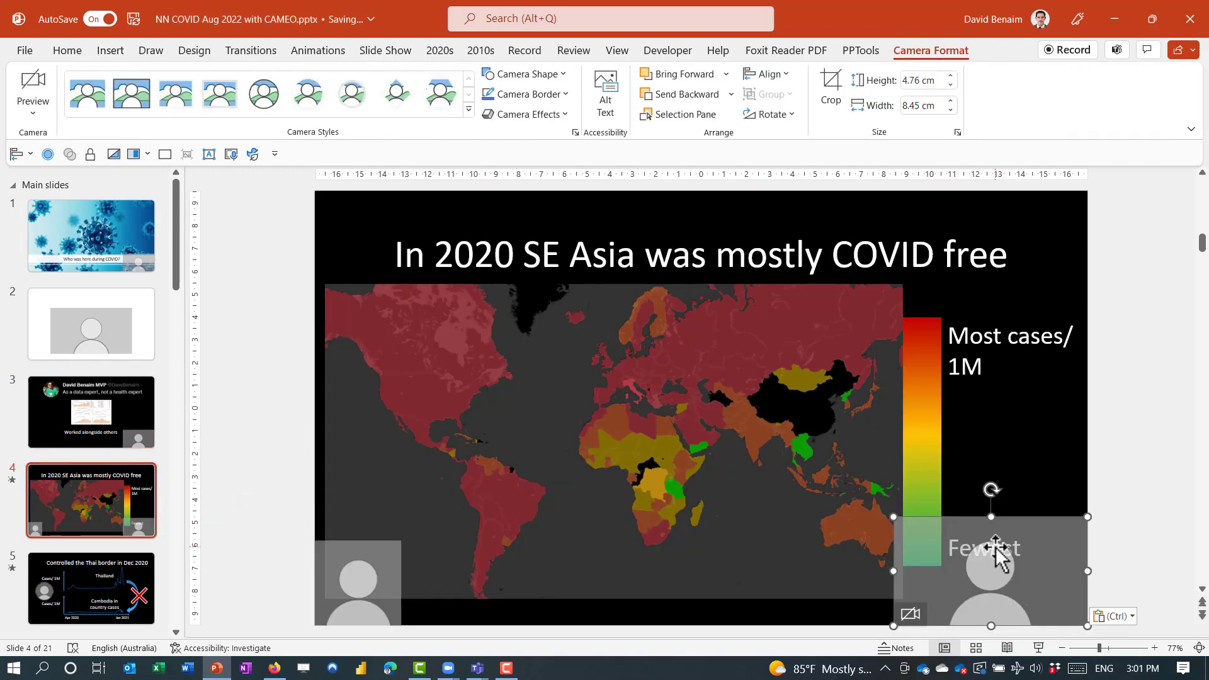
pyautogui.click(358, 577)
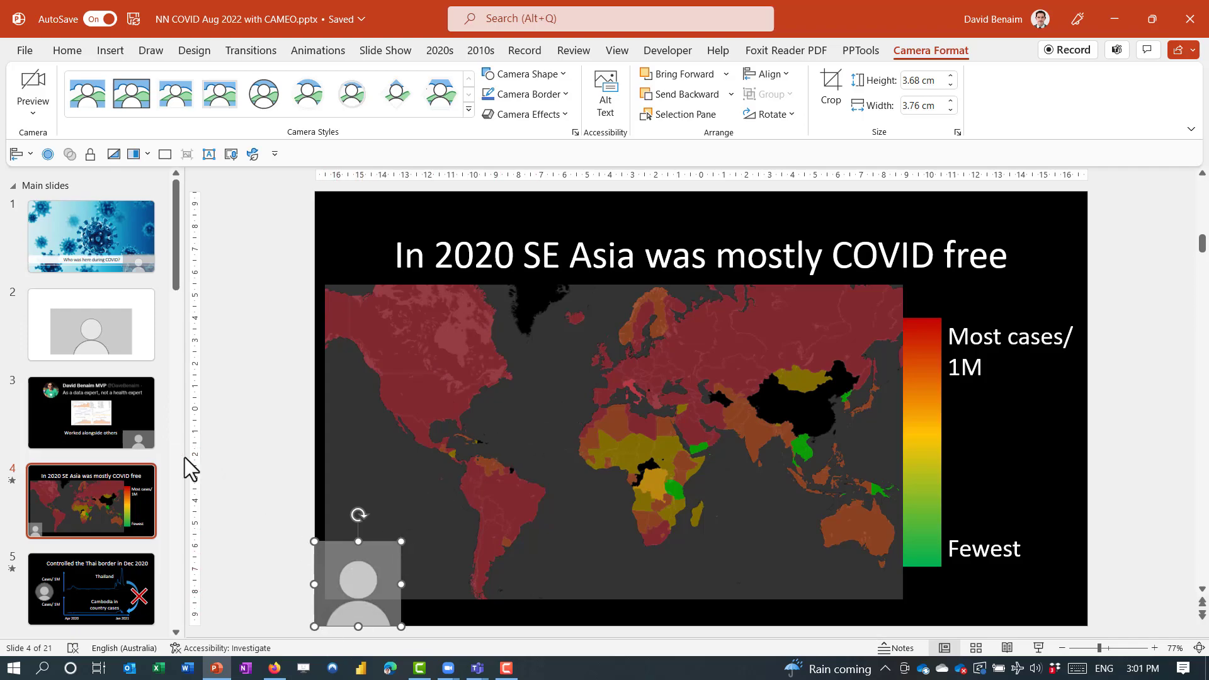
pyautogui.click(140, 440)
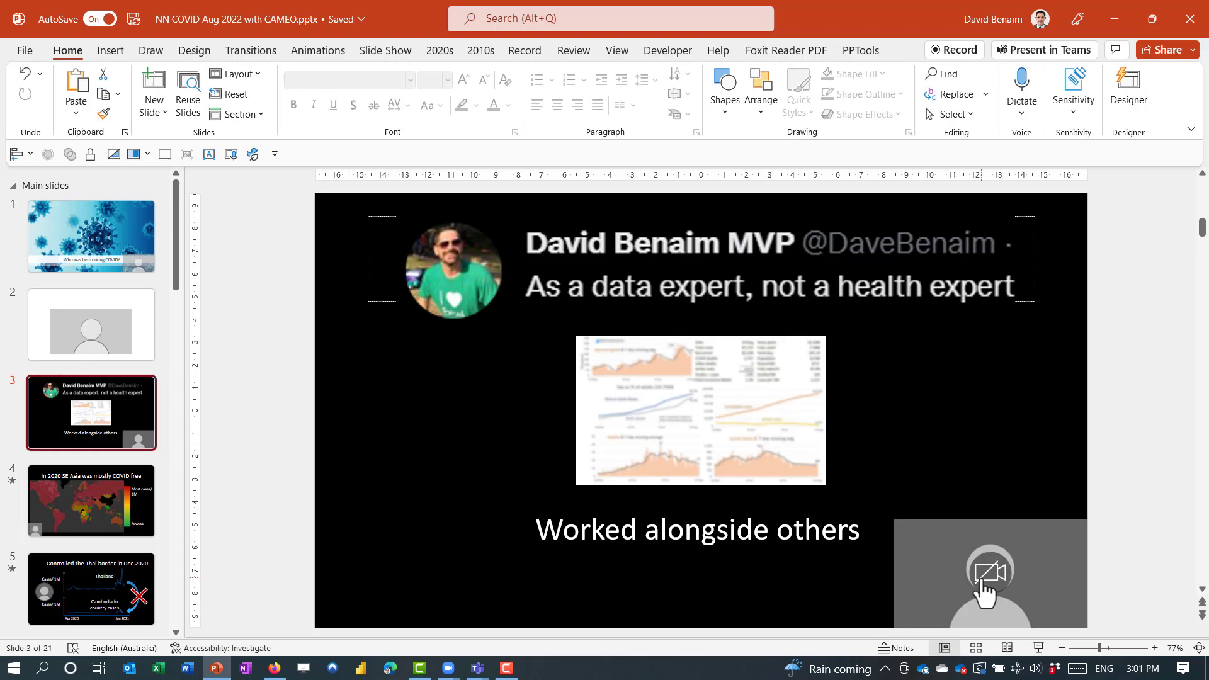
# Step: Step through the SE Asia map slide to slide 5 and select its round camera feed
pyautogui.click(94, 502)
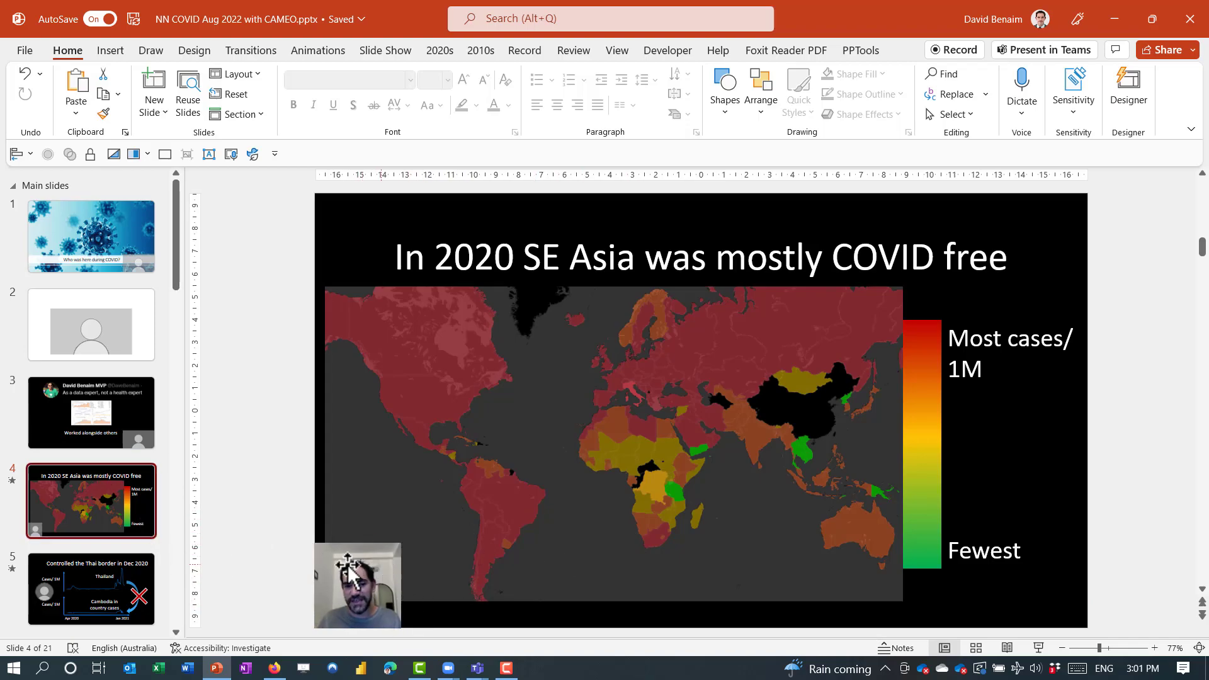
pyautogui.click(95, 583)
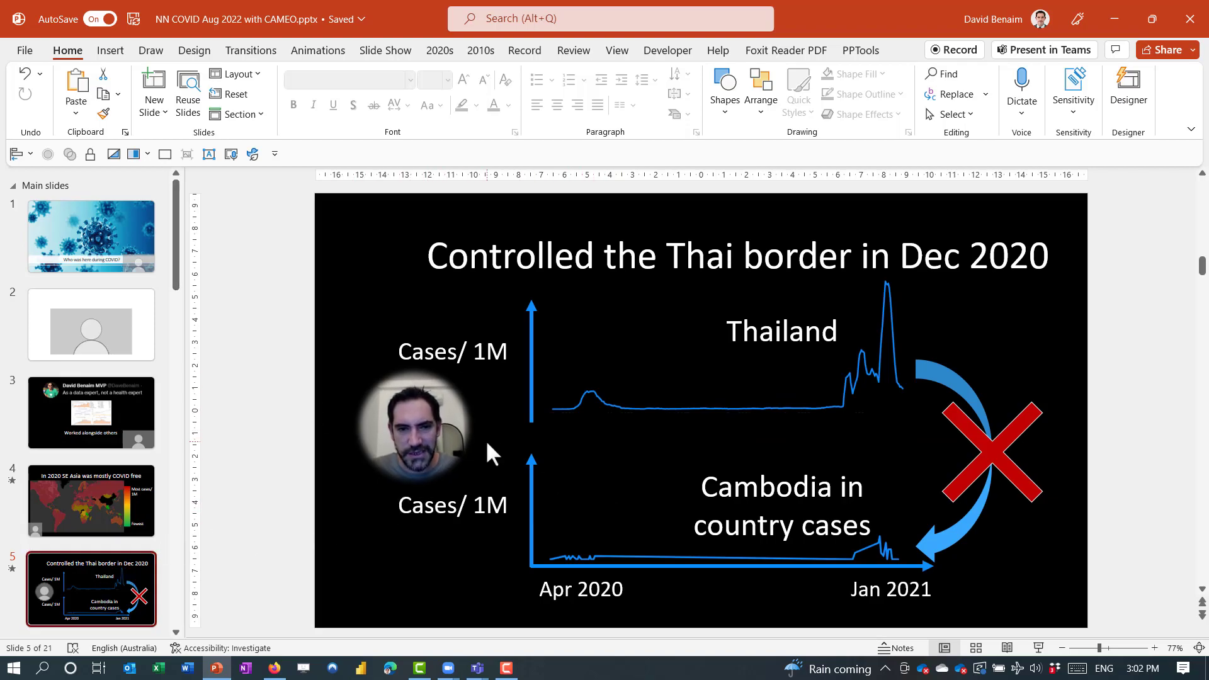
pyautogui.click(460, 400)
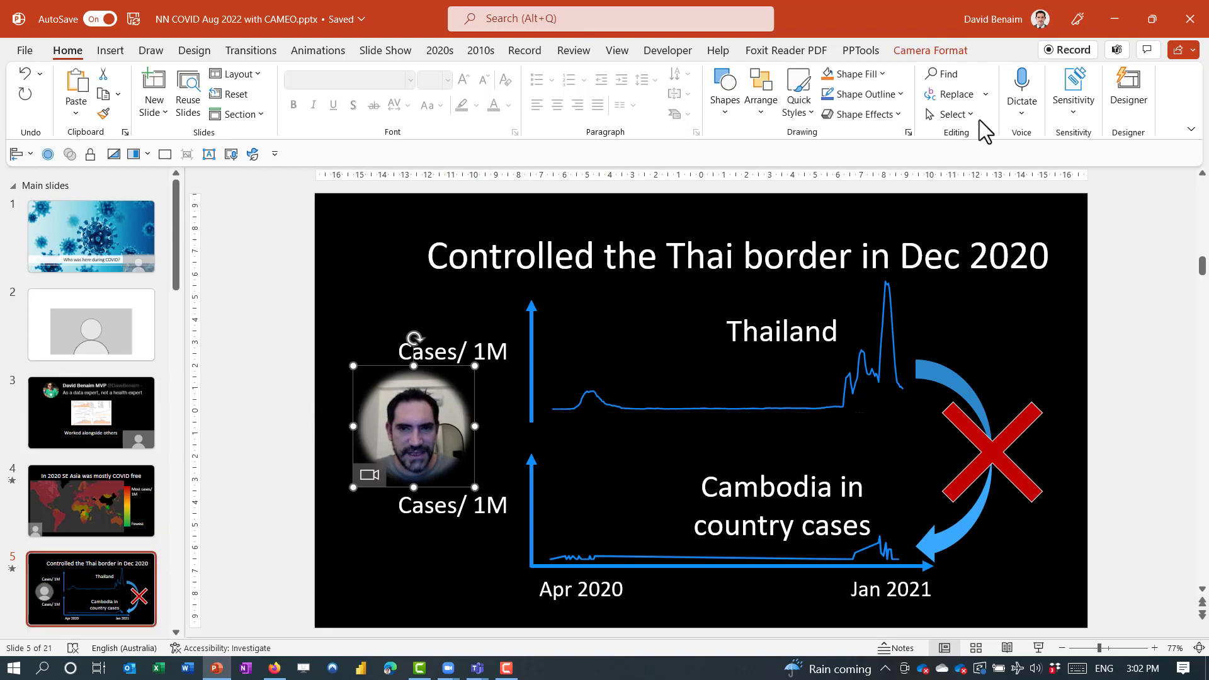
# Step: Restyle slide 5's camera feed, trying hexagon and scroll shapes before settling on the soft-edged circle
pyautogui.click(950, 51)
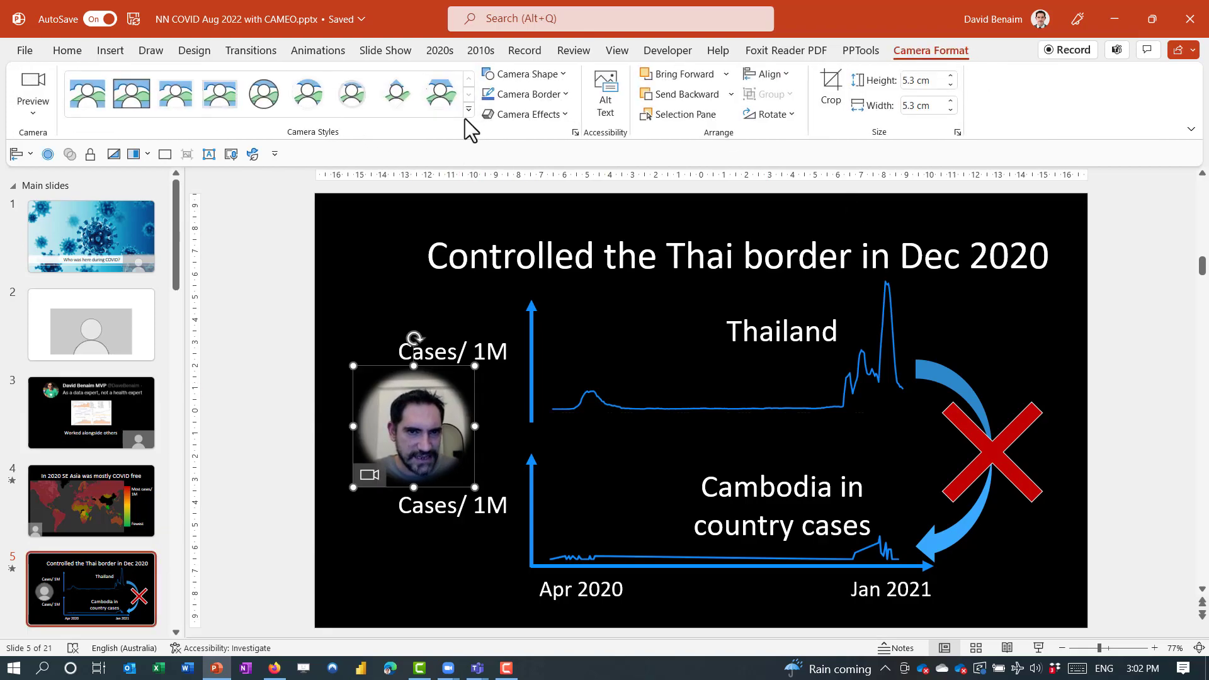
pyautogui.click(444, 104)
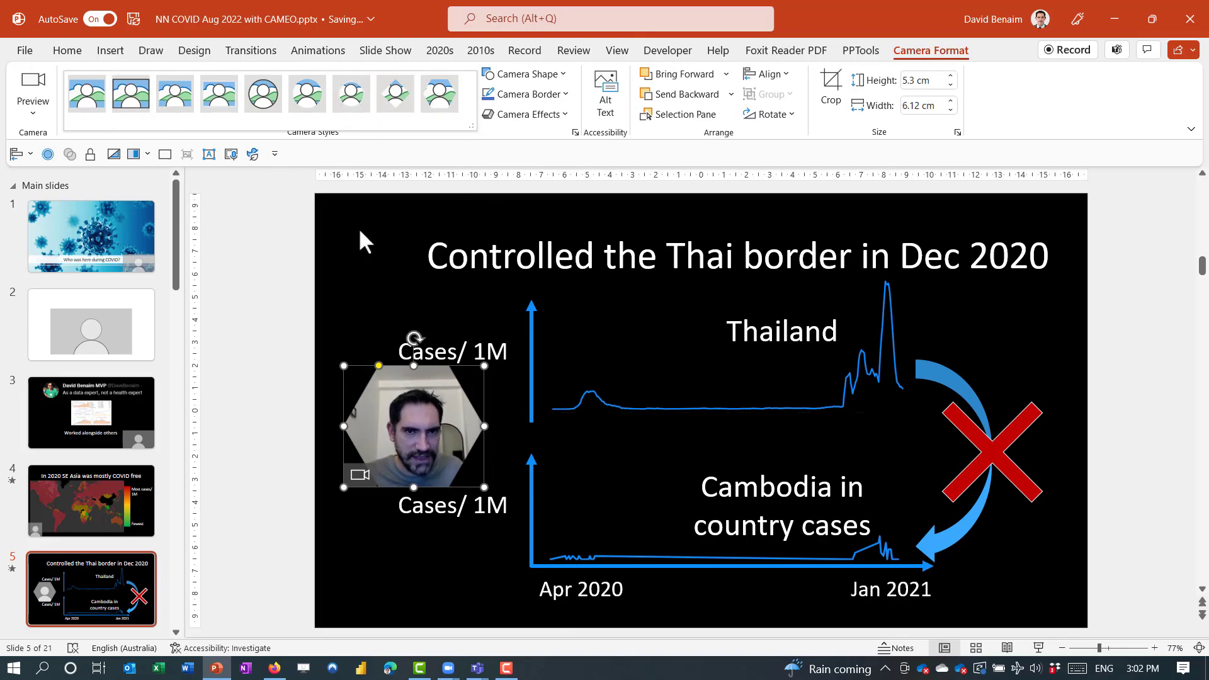
pyautogui.click(561, 76)
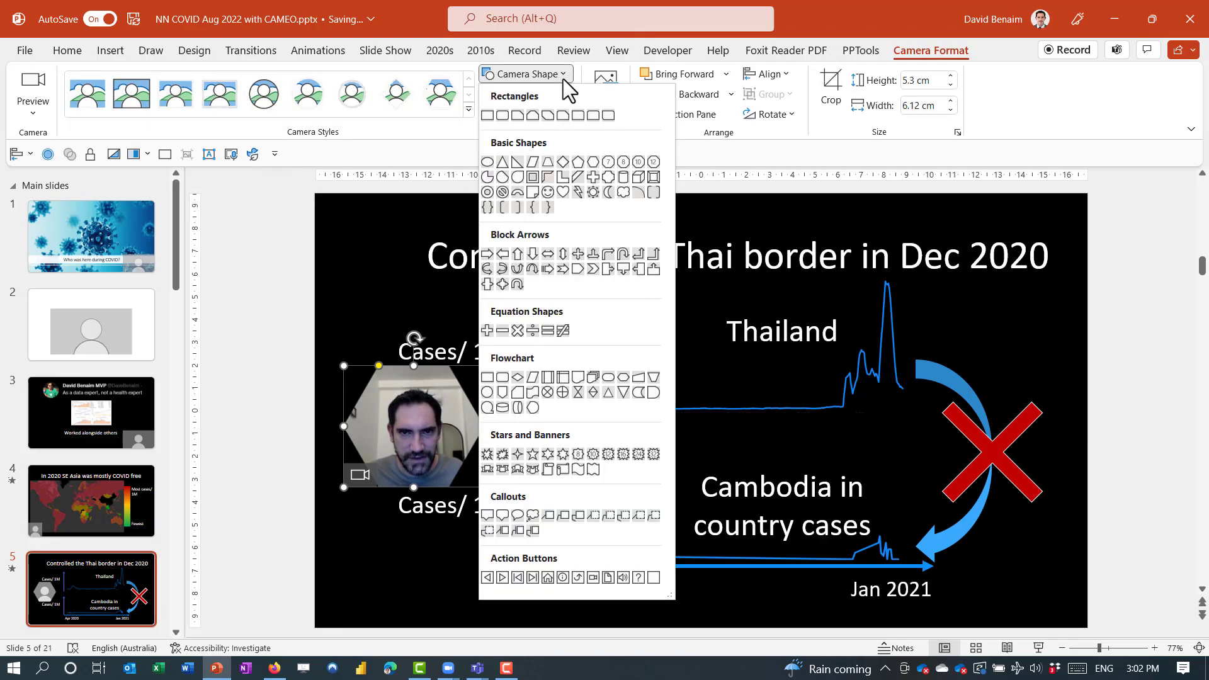
pyautogui.click(563, 472)
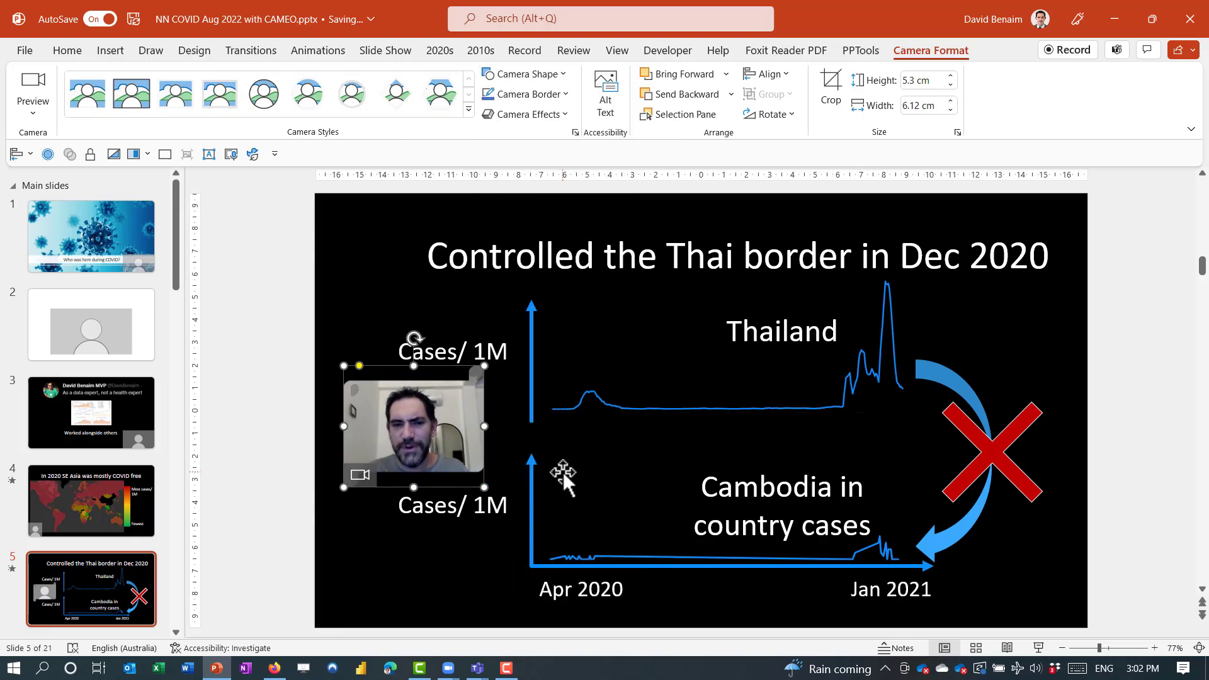
pyautogui.hotkey('ctrl', 'z')
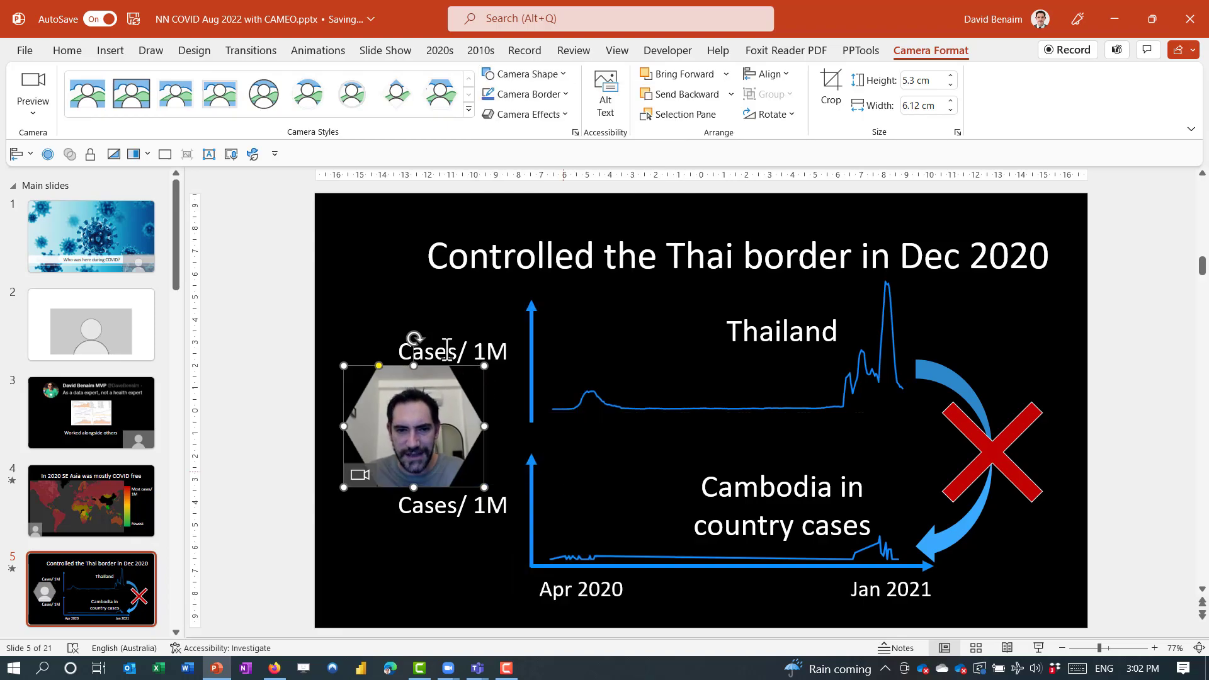
pyautogui.click(221, 103)
pyautogui.click(97, 417)
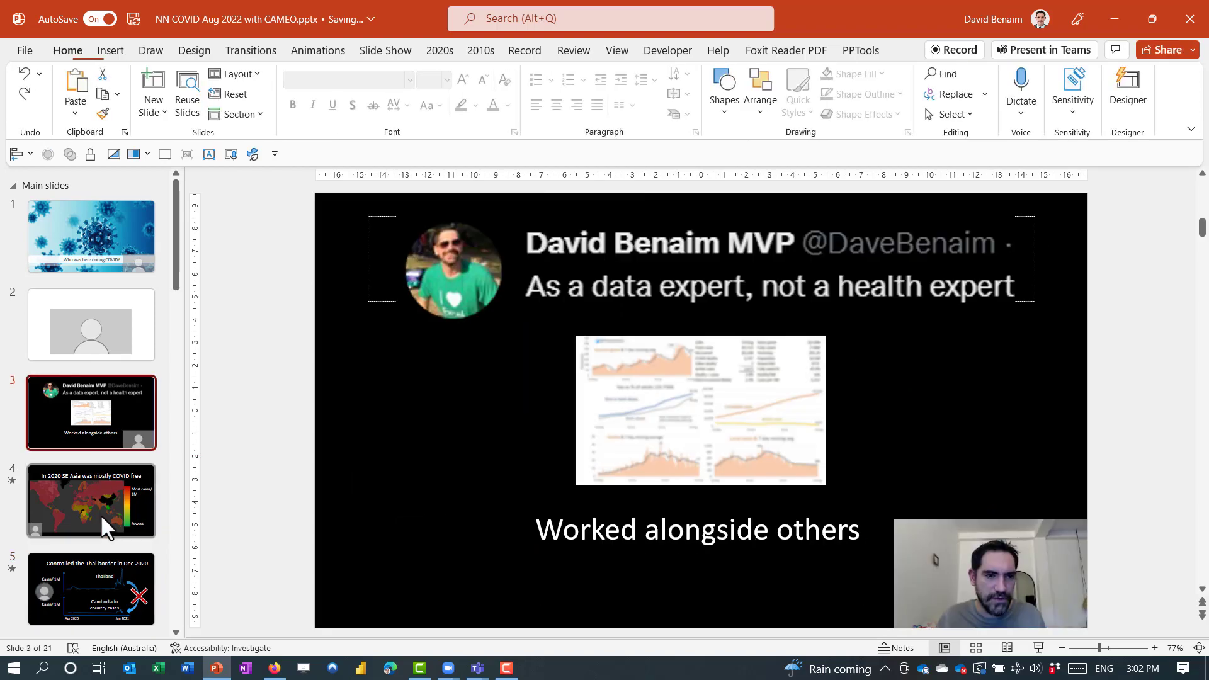
# Step: Apply the Morph transition to the world-map slide
pyautogui.click(101, 503)
pyautogui.click(271, 55)
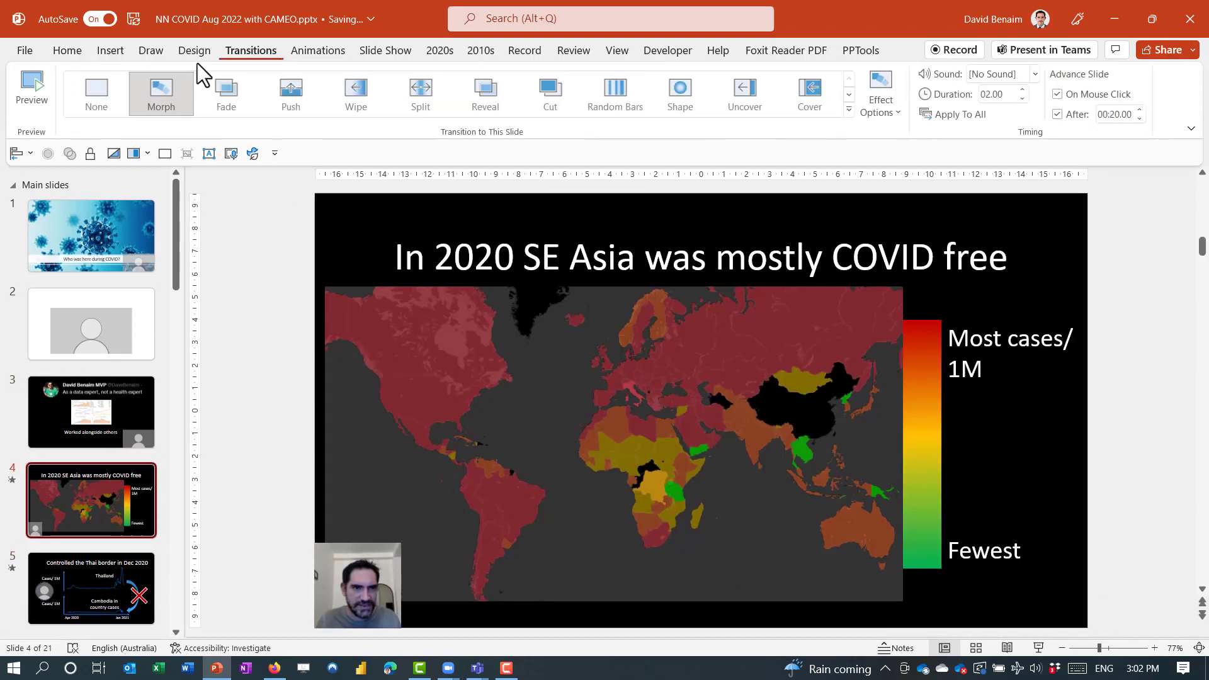
pyautogui.click(159, 92)
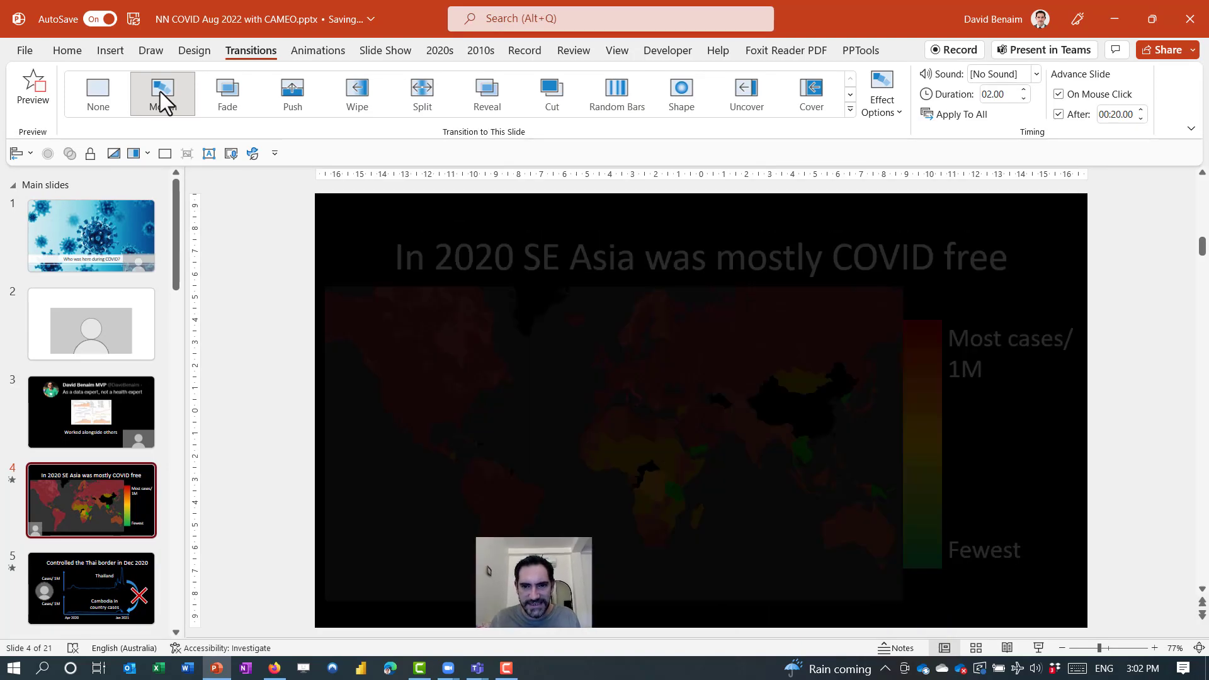
# Step: Preview the Morph transition from the Thai border slide into 'But eventually it came in'
pyautogui.scroll(-3, 88, 416)
pyautogui.scroll(-1, 88, 409)
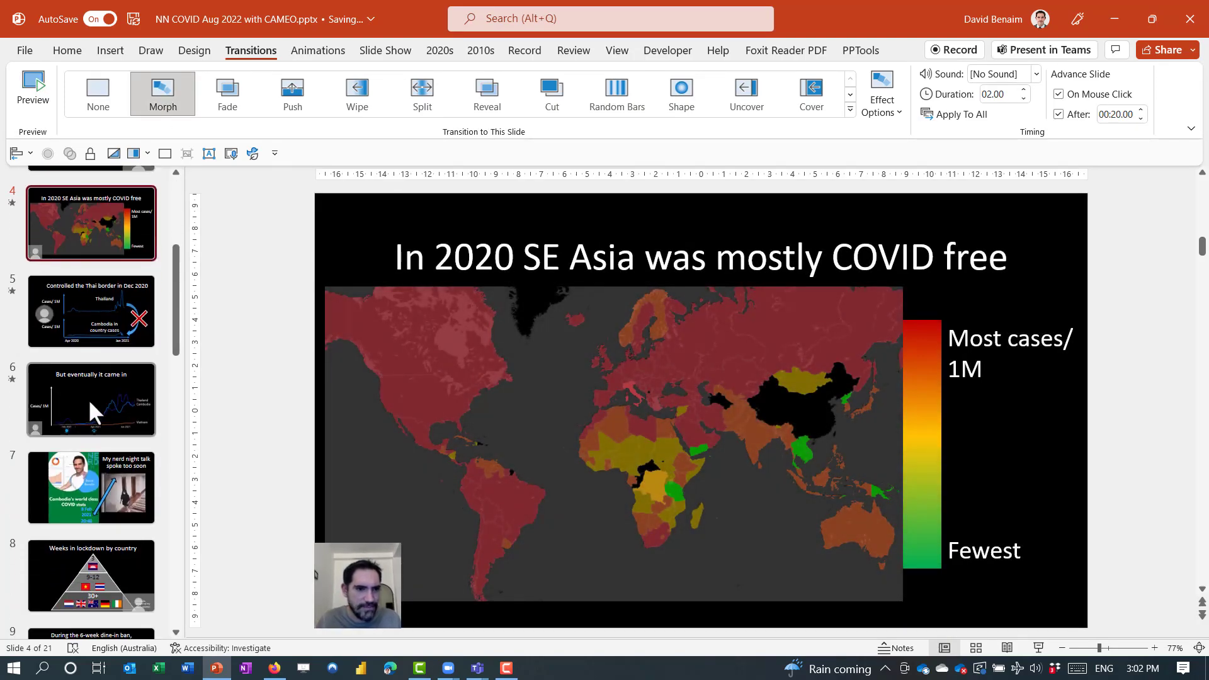
pyautogui.click(89, 397)
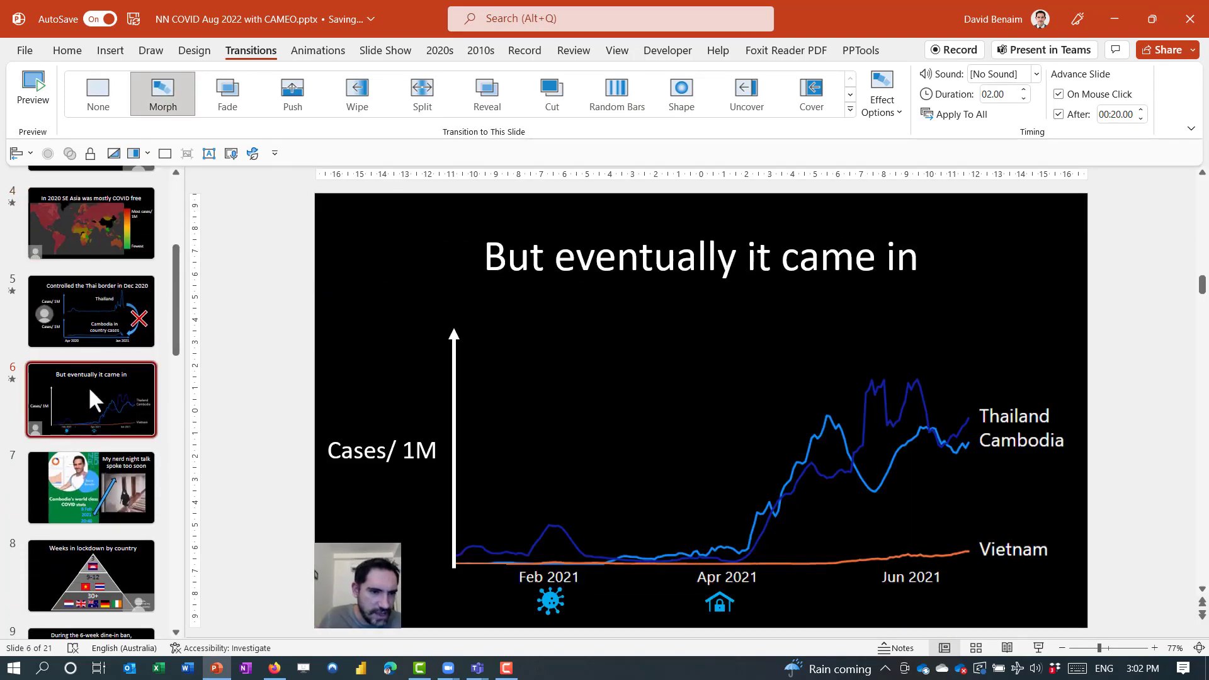
pyautogui.click(149, 326)
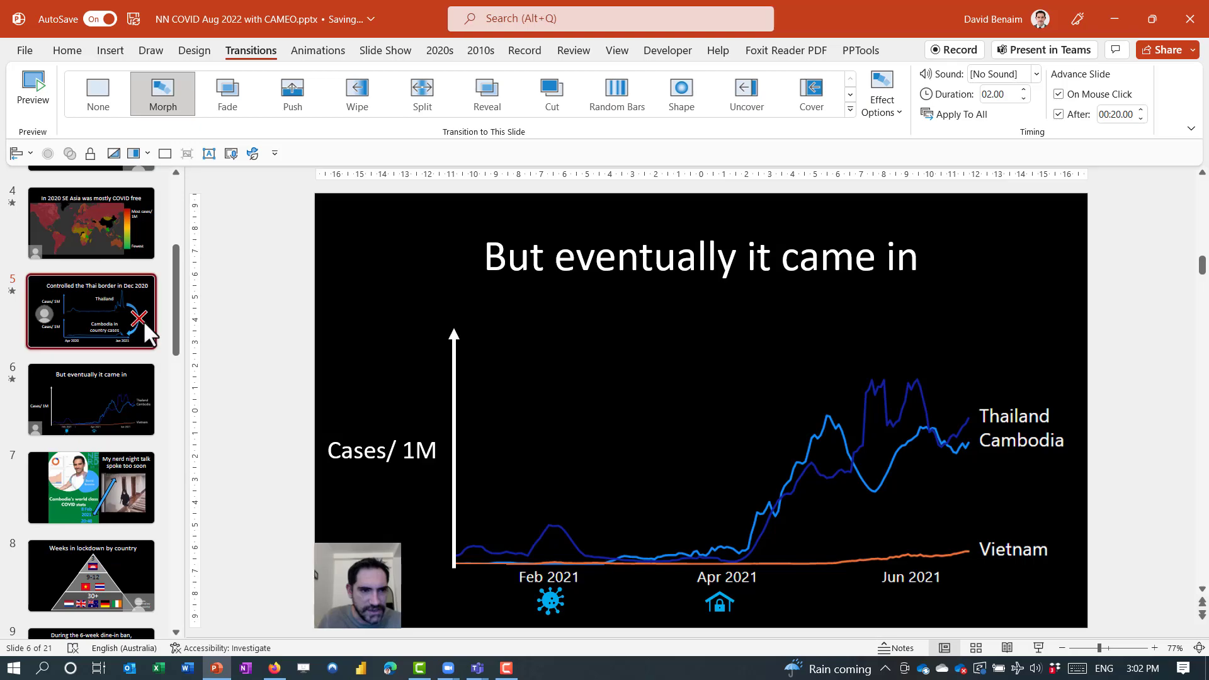
pyautogui.click(92, 405)
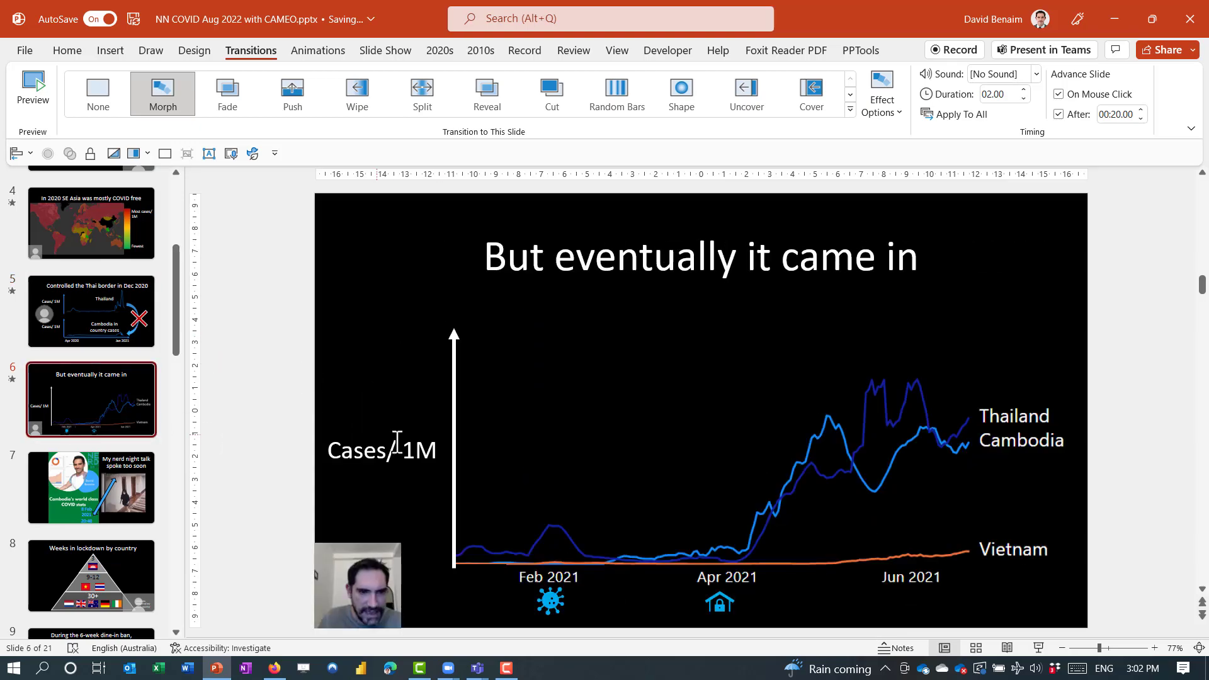
pyautogui.click(177, 85)
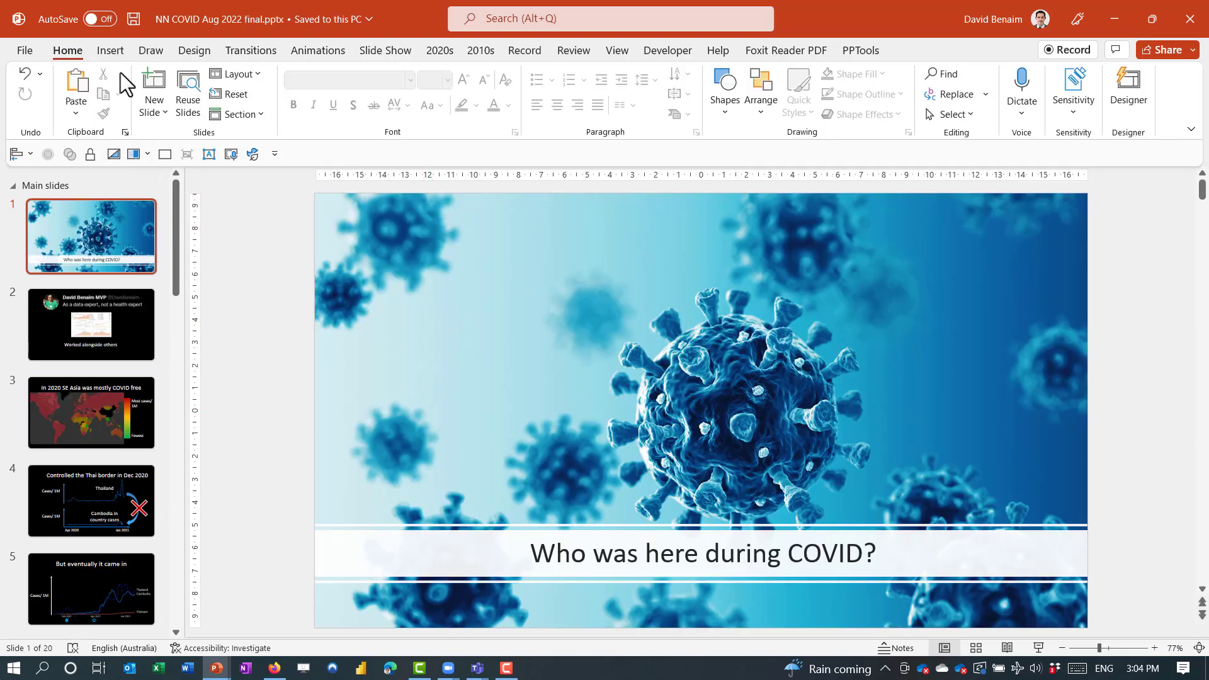
# Step: Insert a camera feed at the bottom-right of the title slide and copy it
pyautogui.click(112, 52)
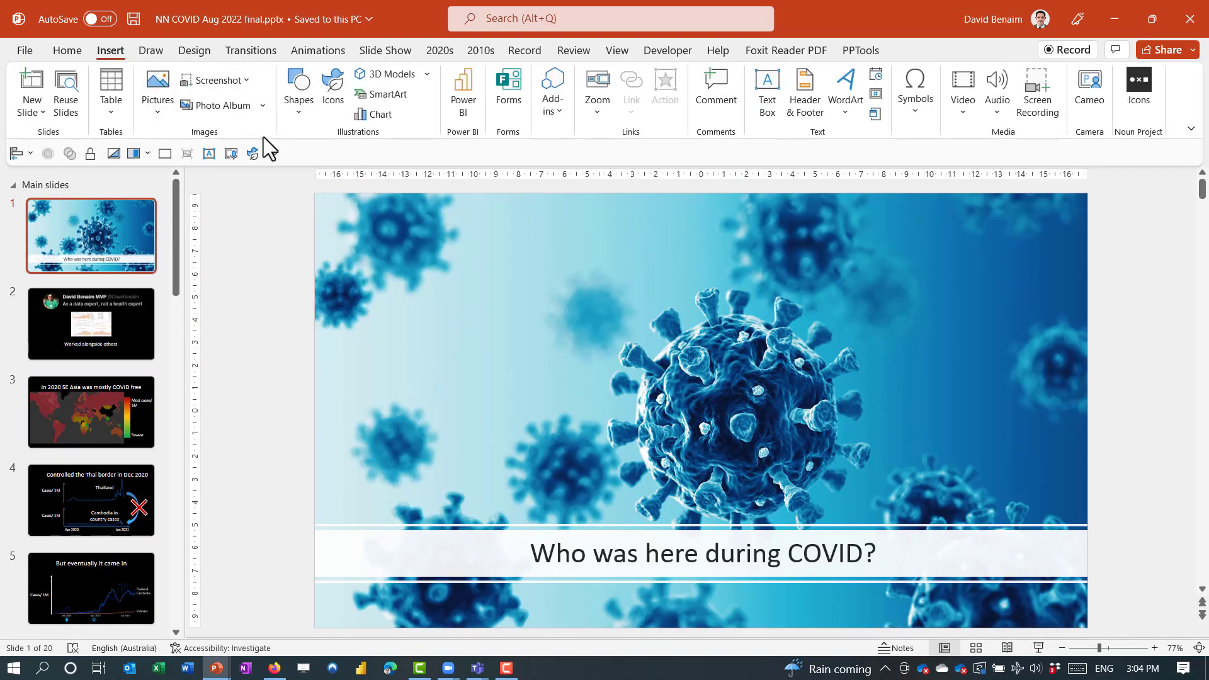
pyautogui.click(1089, 94)
pyautogui.rightClick(937, 537)
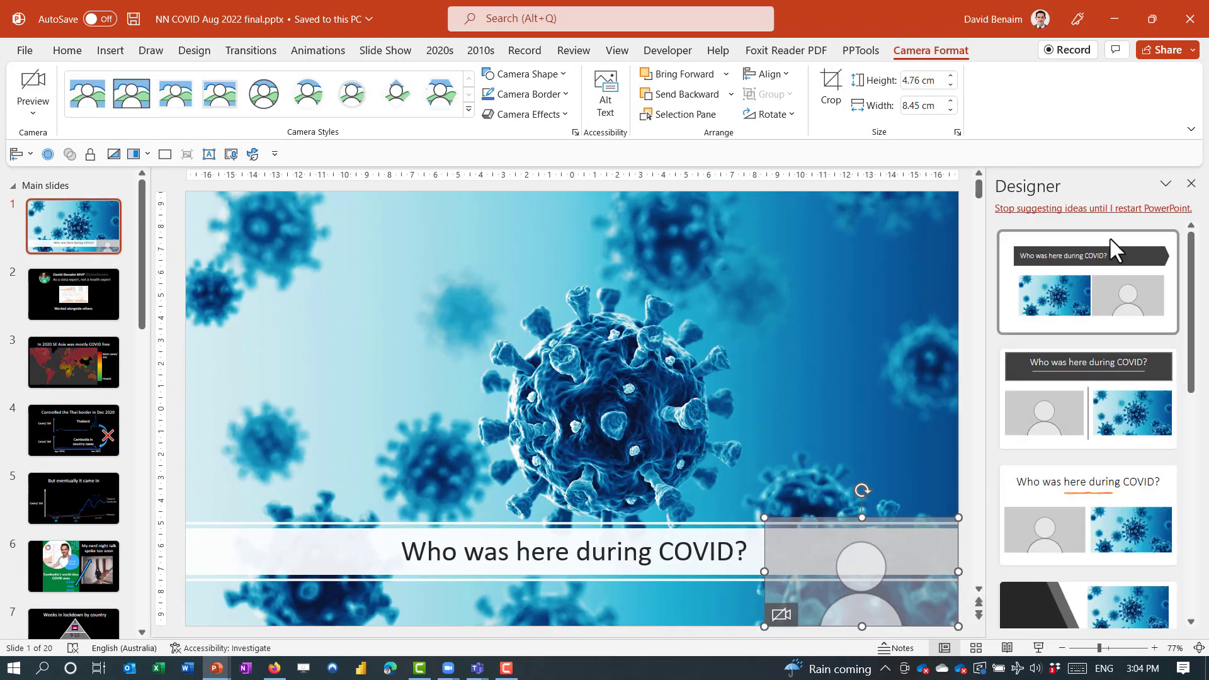
pyautogui.click(1191, 184)
# Step: Paste the camera feed onto slides 2, 3 and 4
pyautogui.click(95, 329)
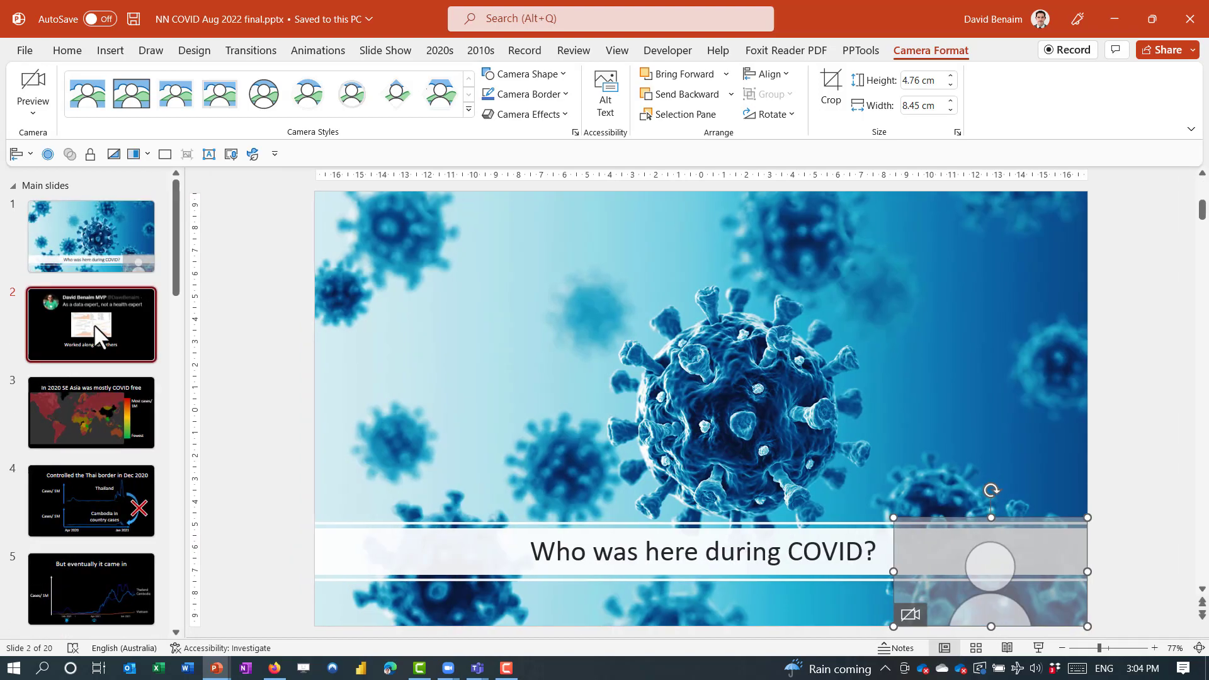
pyautogui.hotkey('ctrl', 'v')
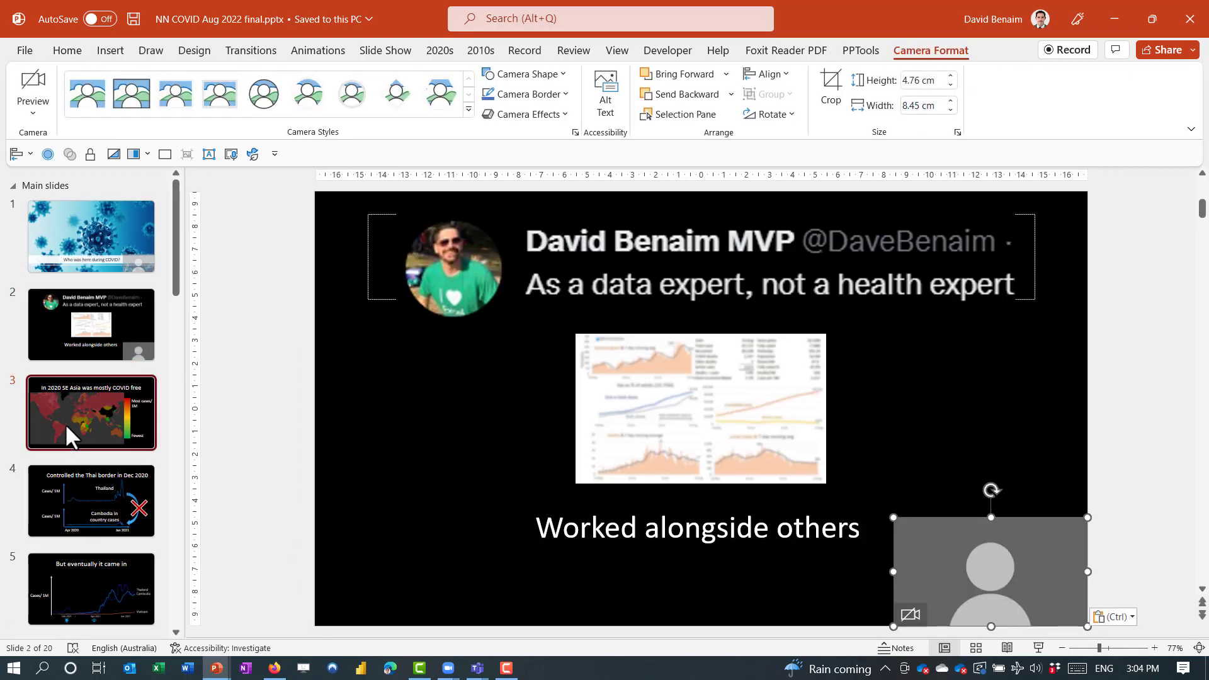
pyautogui.click(65, 423)
pyautogui.hotkey('ctrl', 'v')
pyautogui.click(151, 504)
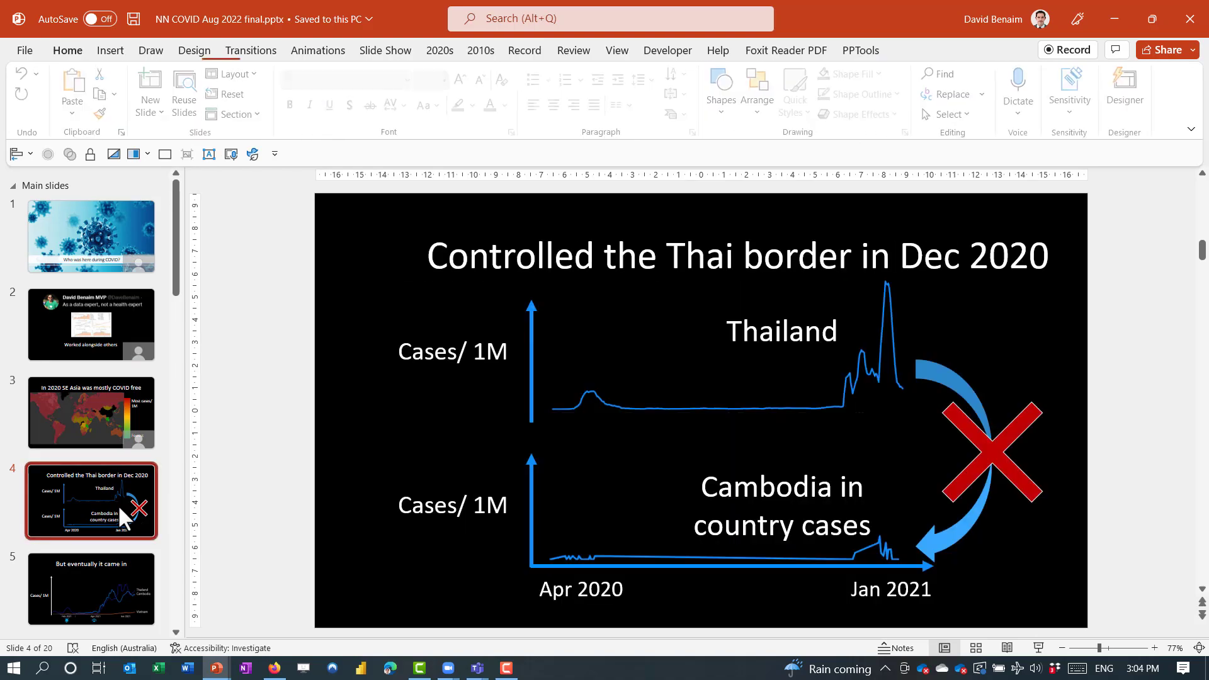
pyautogui.hotkey('ctrl', 'v')
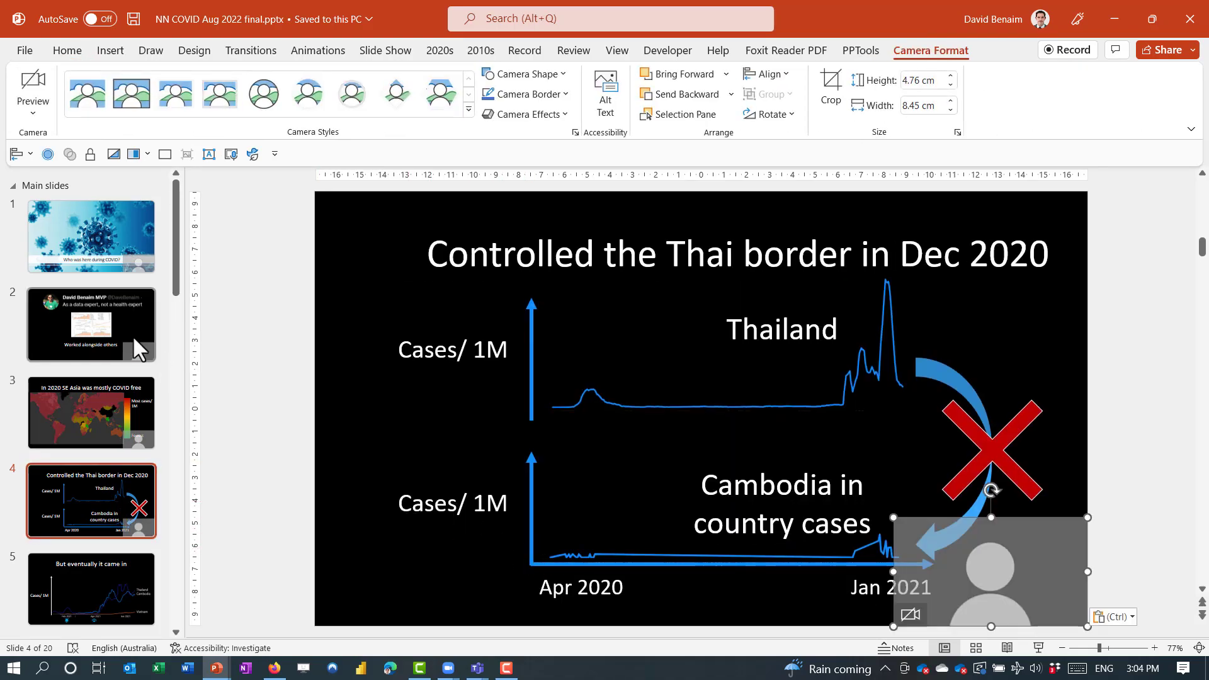
# Step: Delete the camera feed from the world-map slide, then select slide 2's camera feed
pyautogui.click(107, 252)
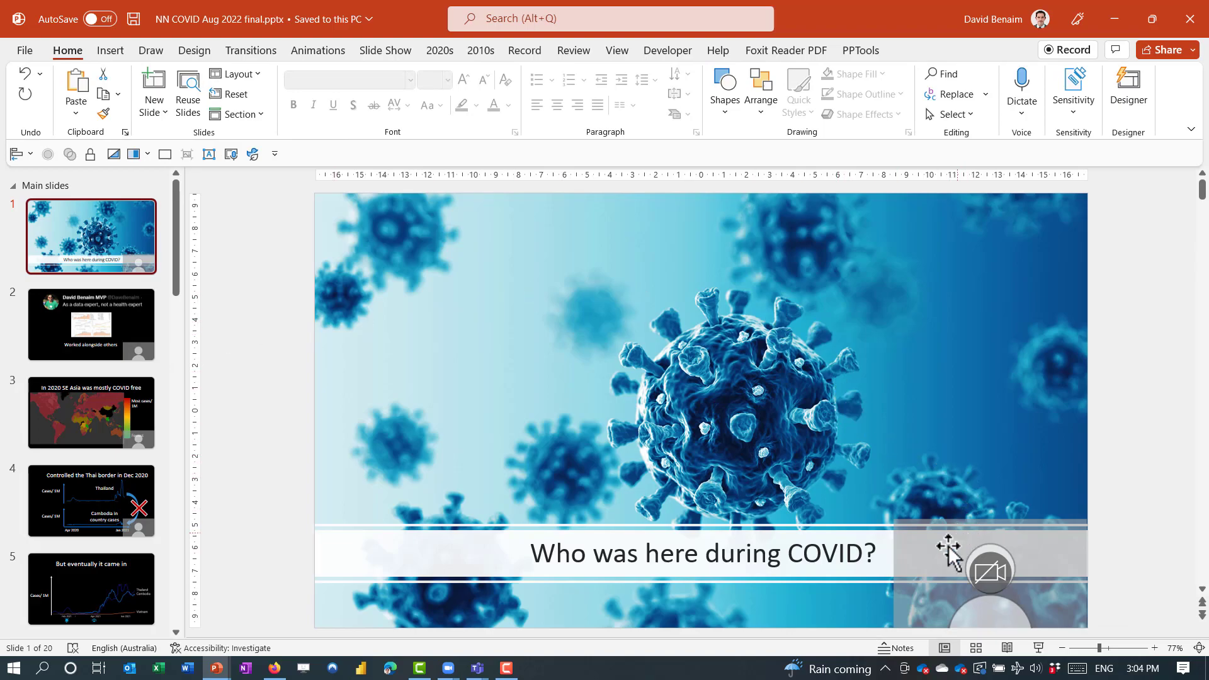
pyautogui.click(146, 433)
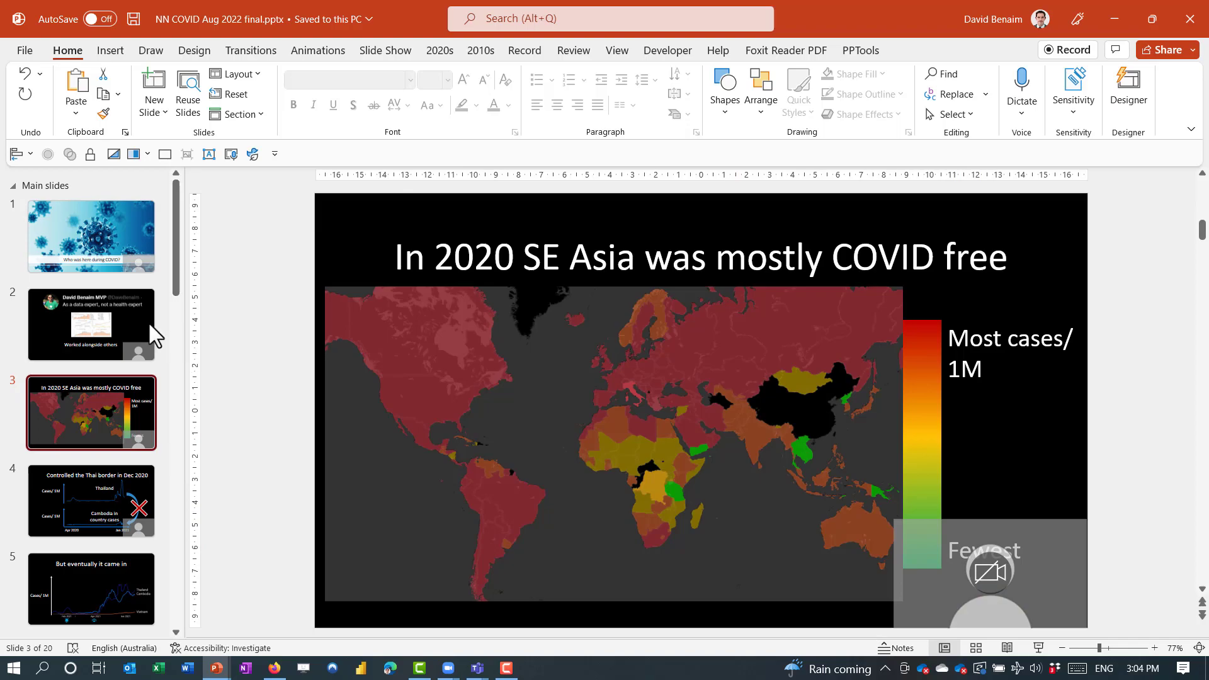
pyautogui.click(125, 270)
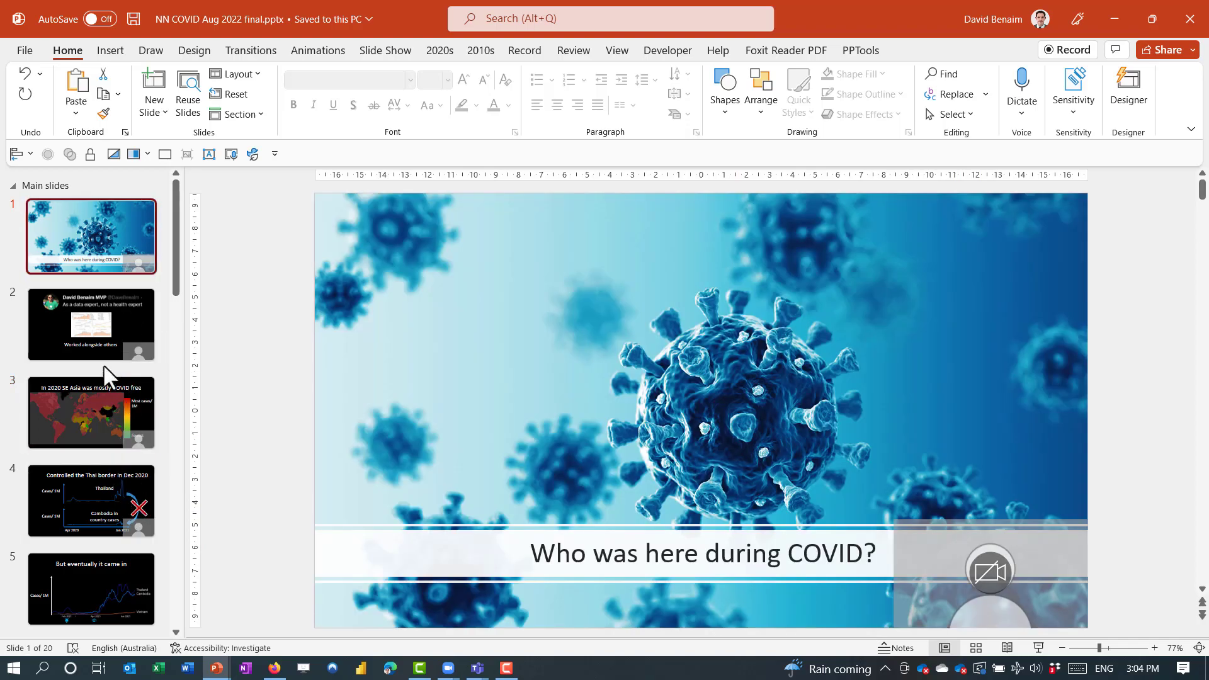
pyautogui.click(129, 430)
pyautogui.click(920, 550)
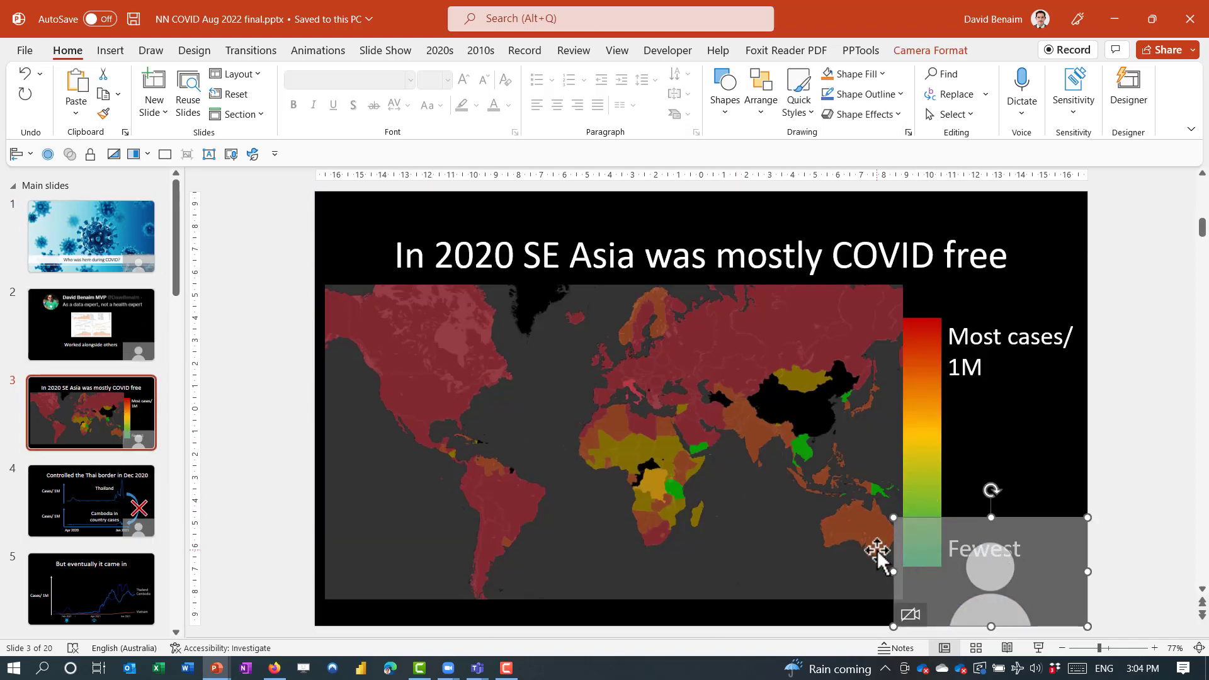
pyautogui.press('Delete')
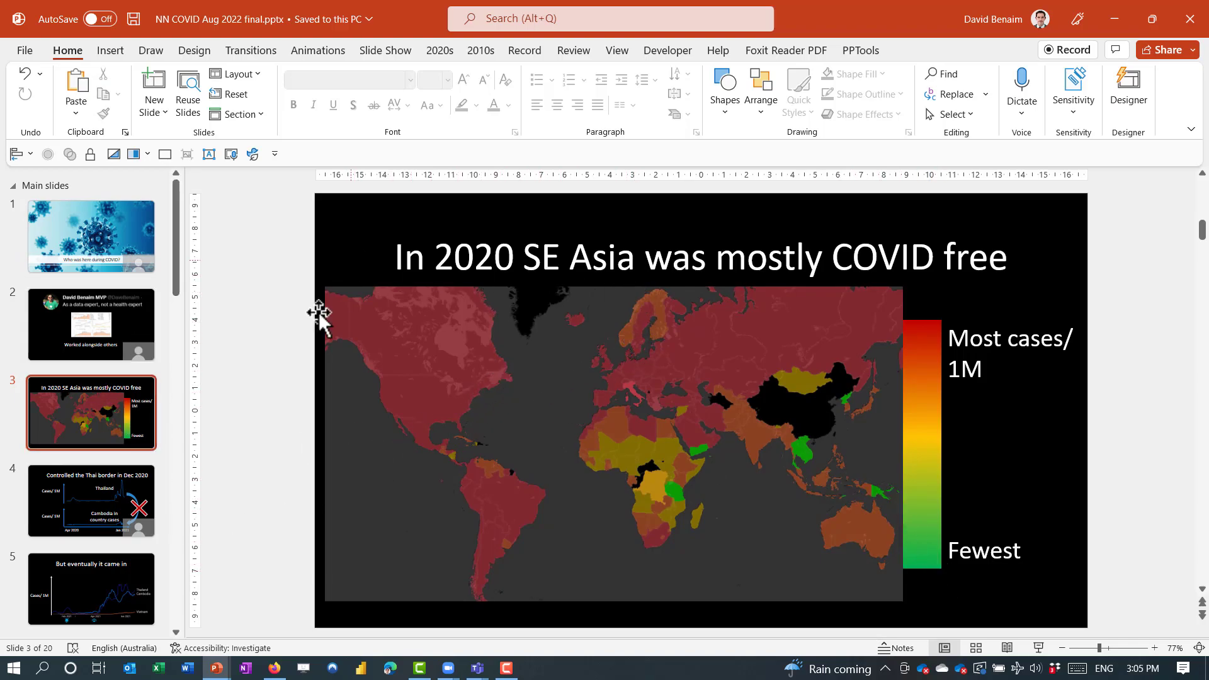
pyautogui.click(108, 357)
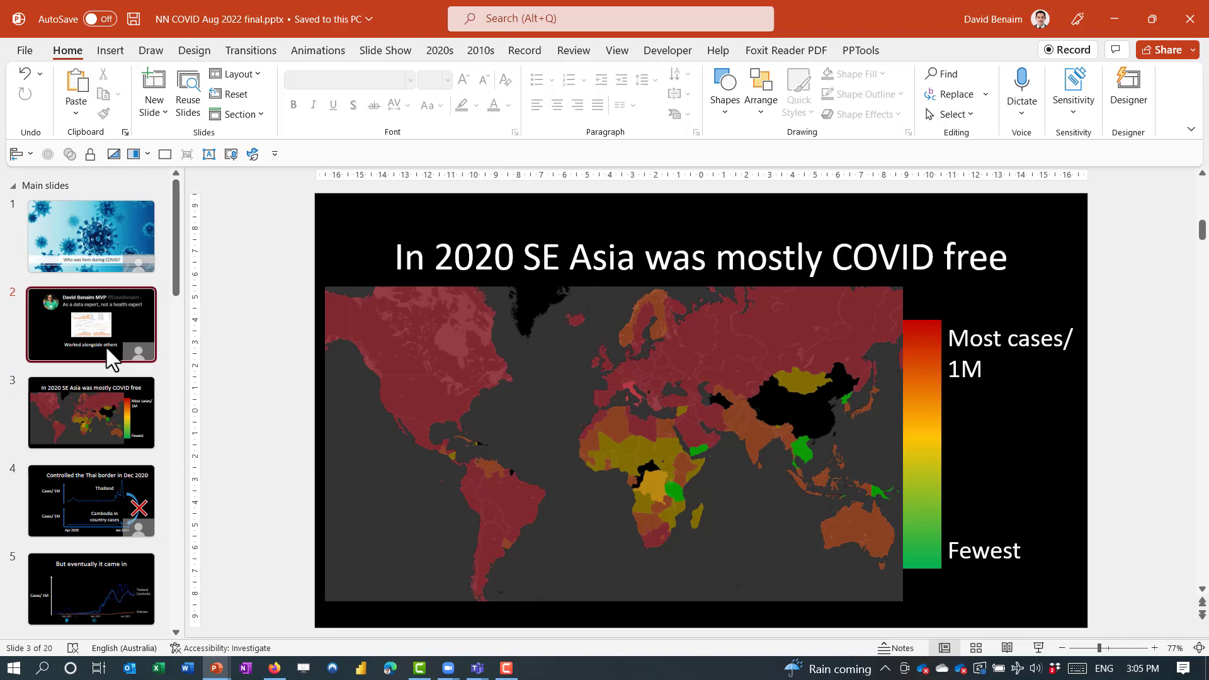
pyautogui.click(1061, 541)
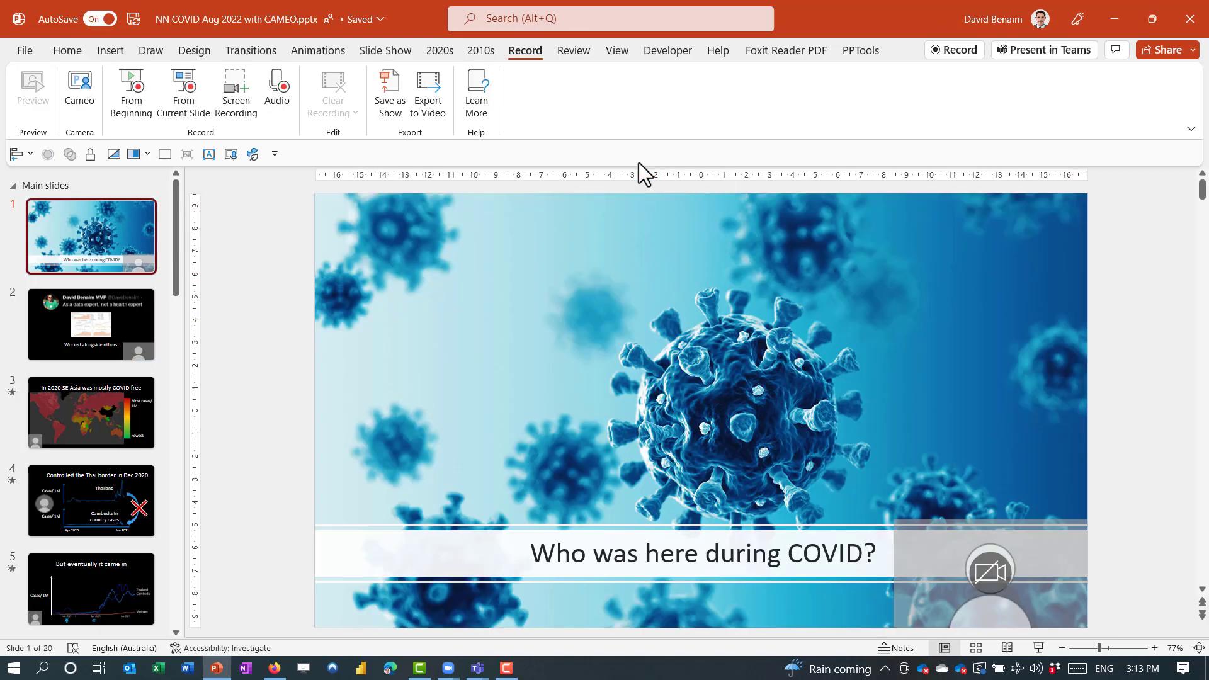
# Step: Start recording from the beginning with the webcam and advance to the Thai border slide
pyautogui.click(958, 52)
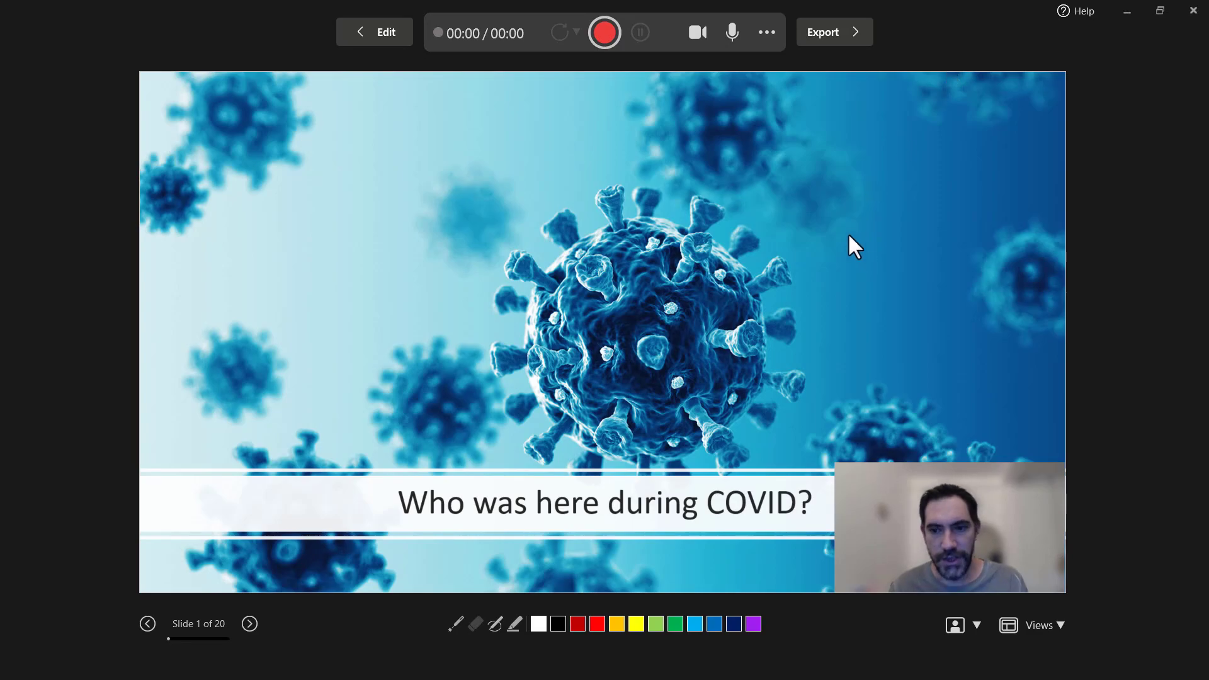
pyautogui.click(251, 623)
pyautogui.click(250, 624)
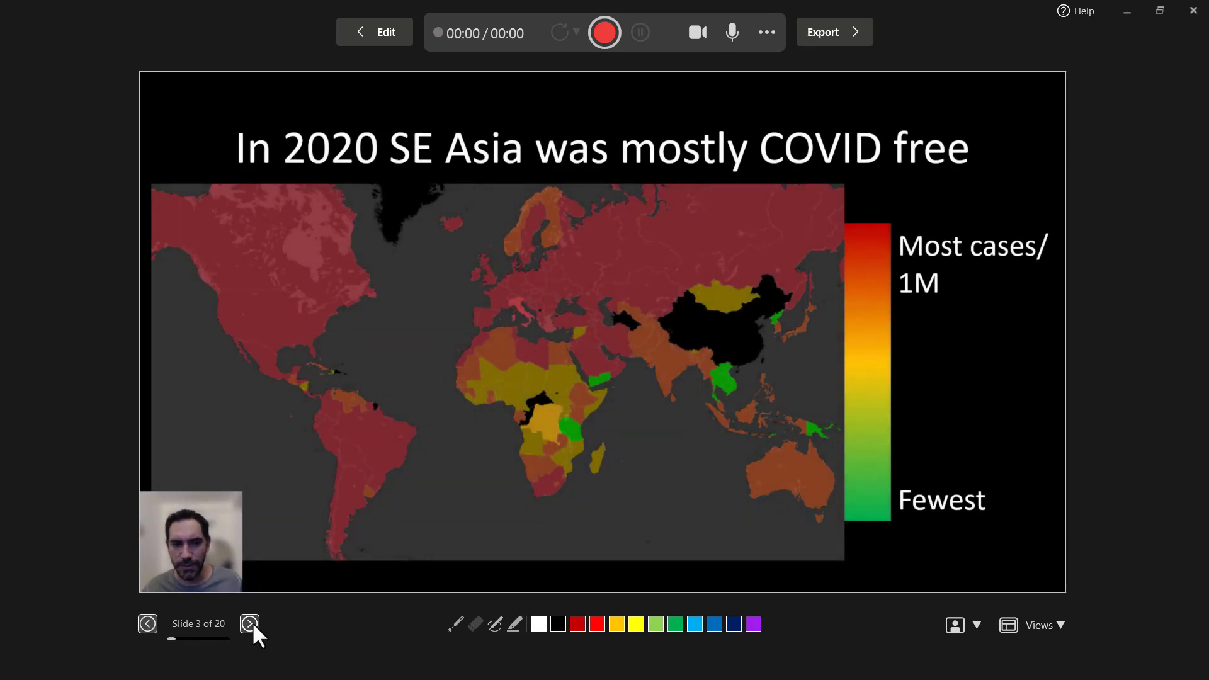
pyautogui.click(250, 623)
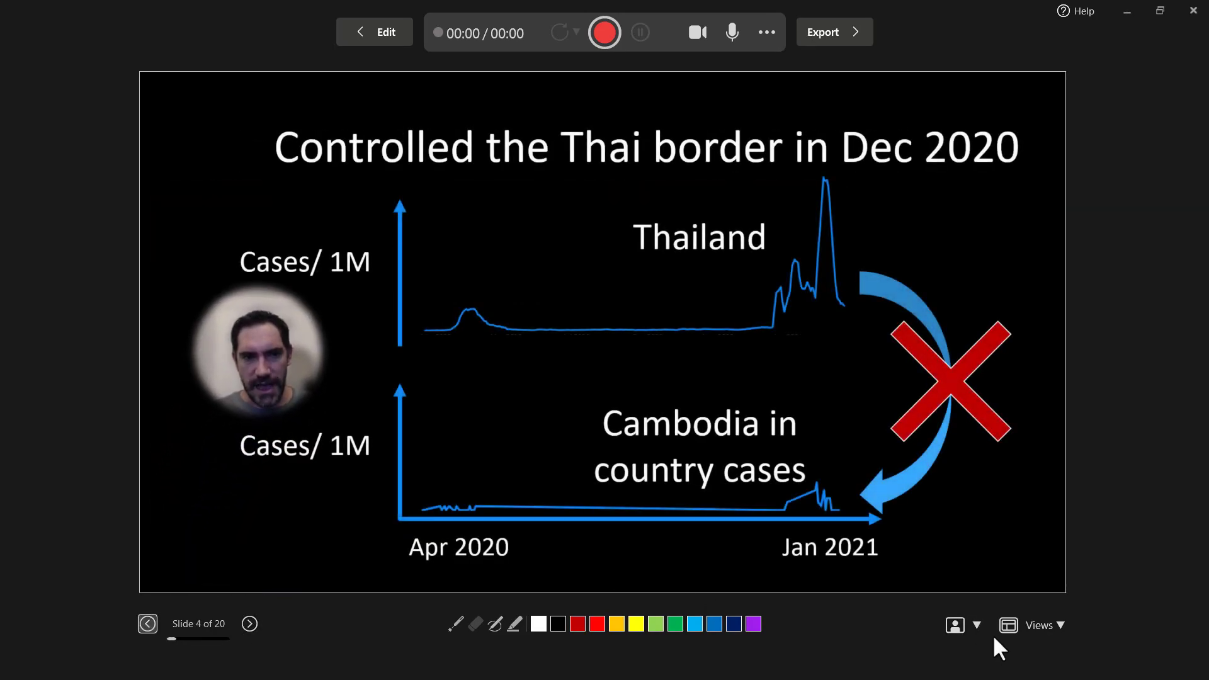
# Step: Toggle the webcam background between shown and blurred, then advance to 'But eventually it came in'
pyautogui.click(976, 618)
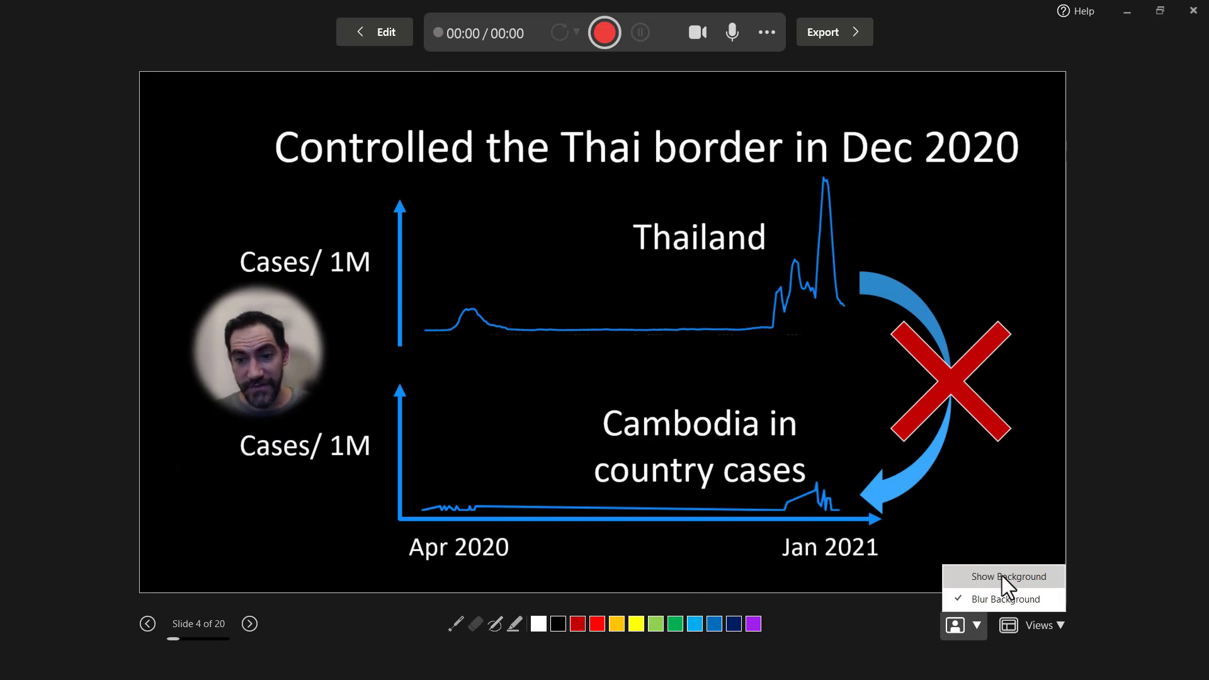
pyautogui.click(1001, 575)
pyautogui.click(976, 624)
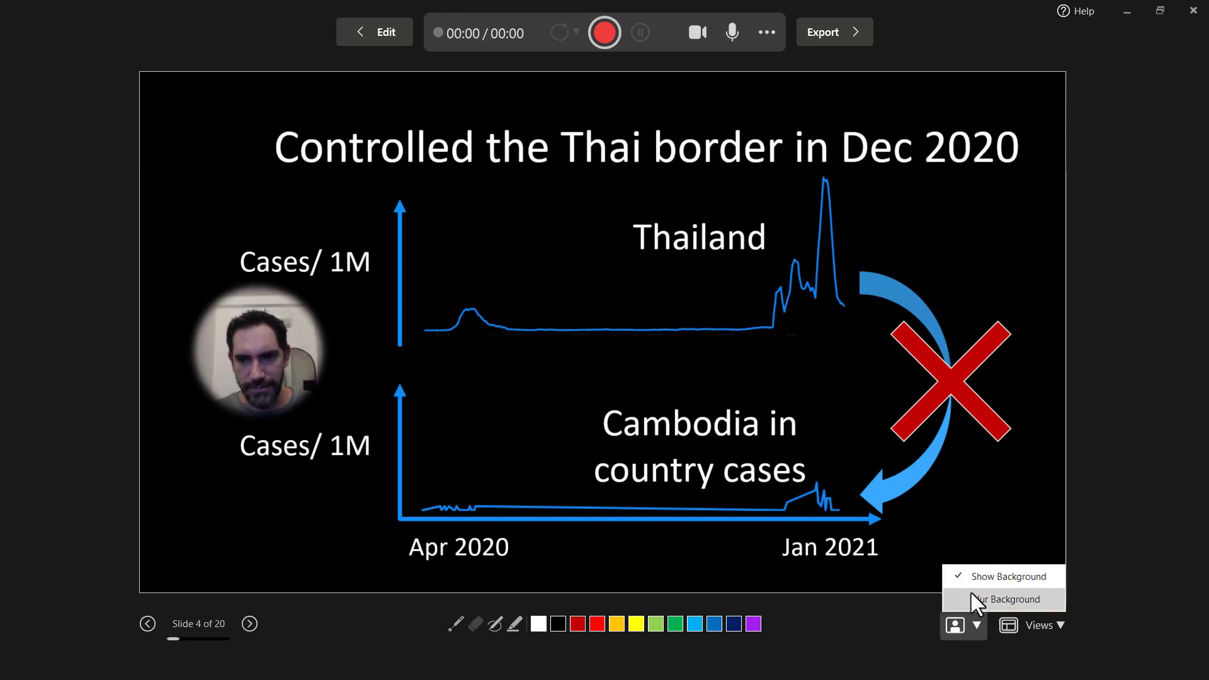
pyautogui.click(954, 601)
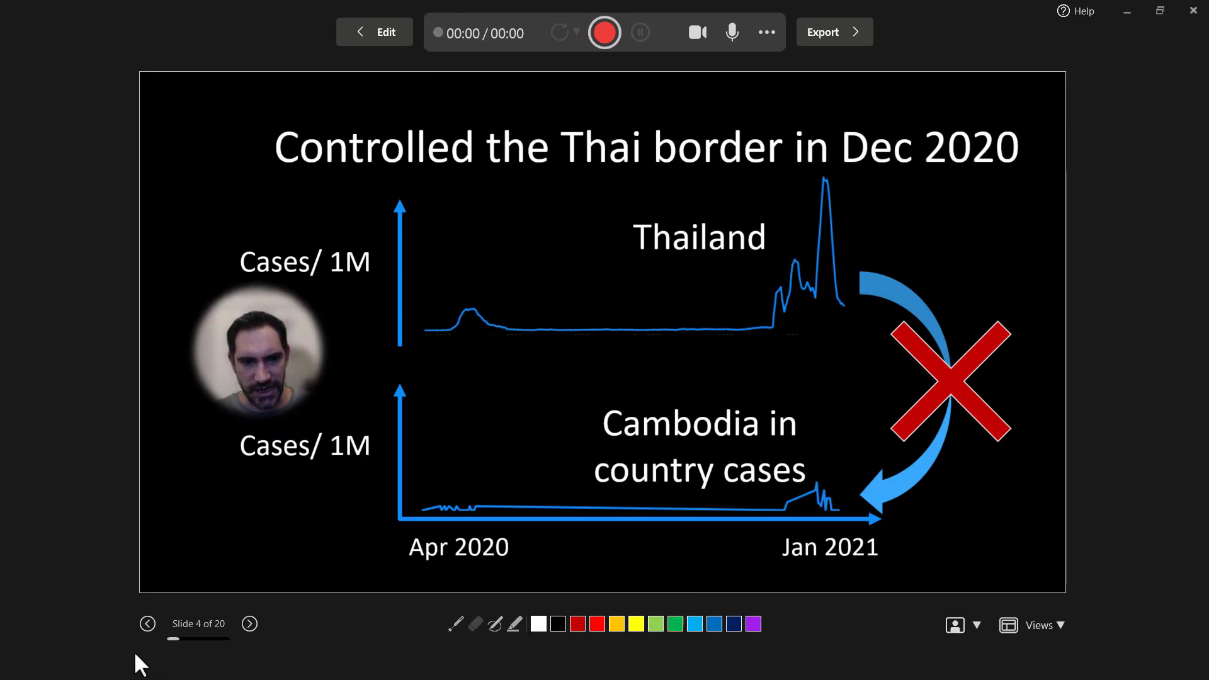
pyautogui.click(249, 623)
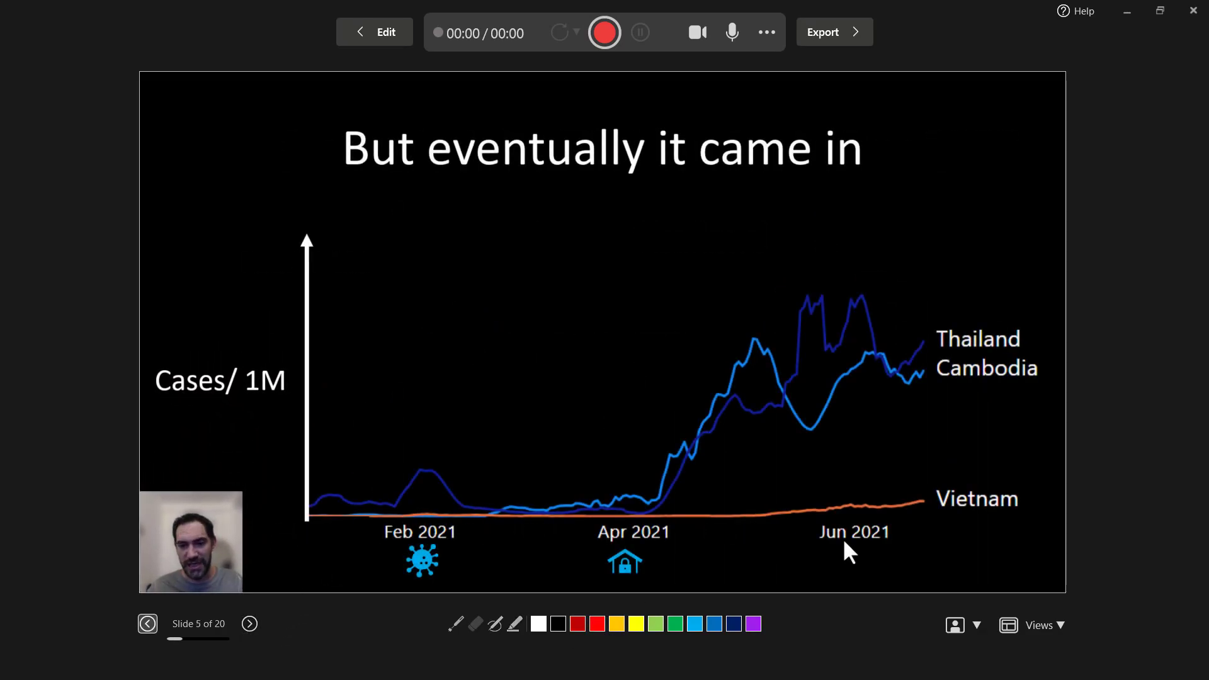
pyautogui.click(1044, 625)
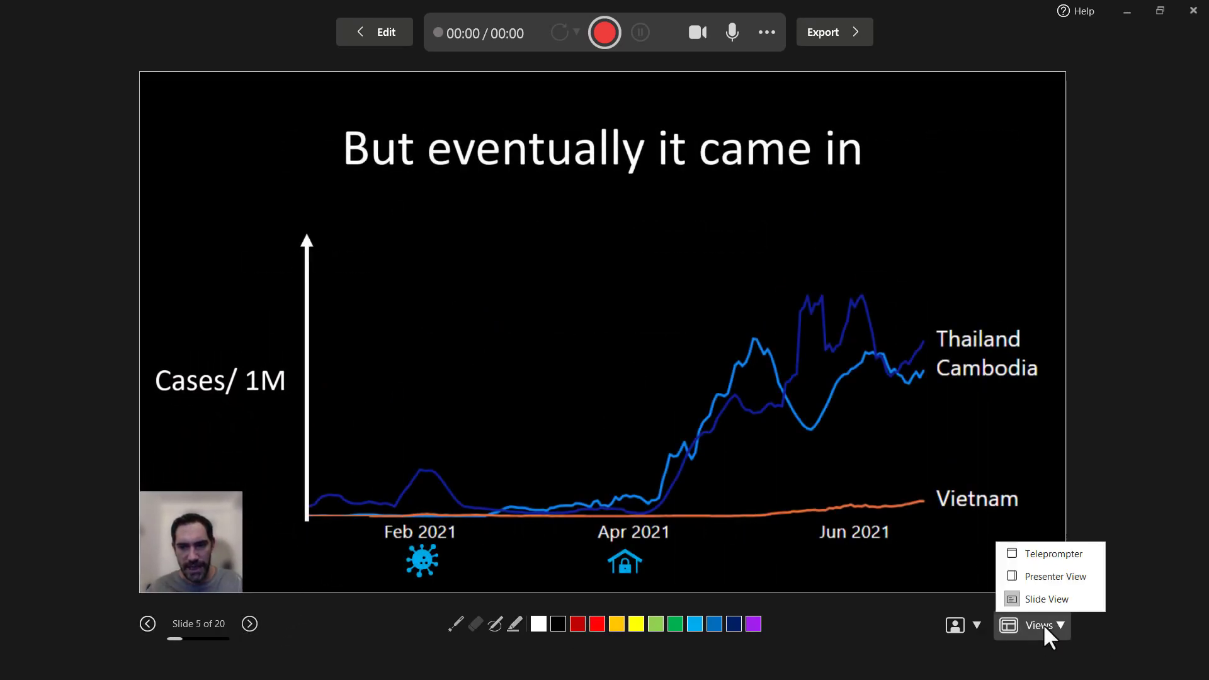
# Step: Switch to teleprompter view, go back to slide 4, and close the recording studio
pyautogui.click(1060, 552)
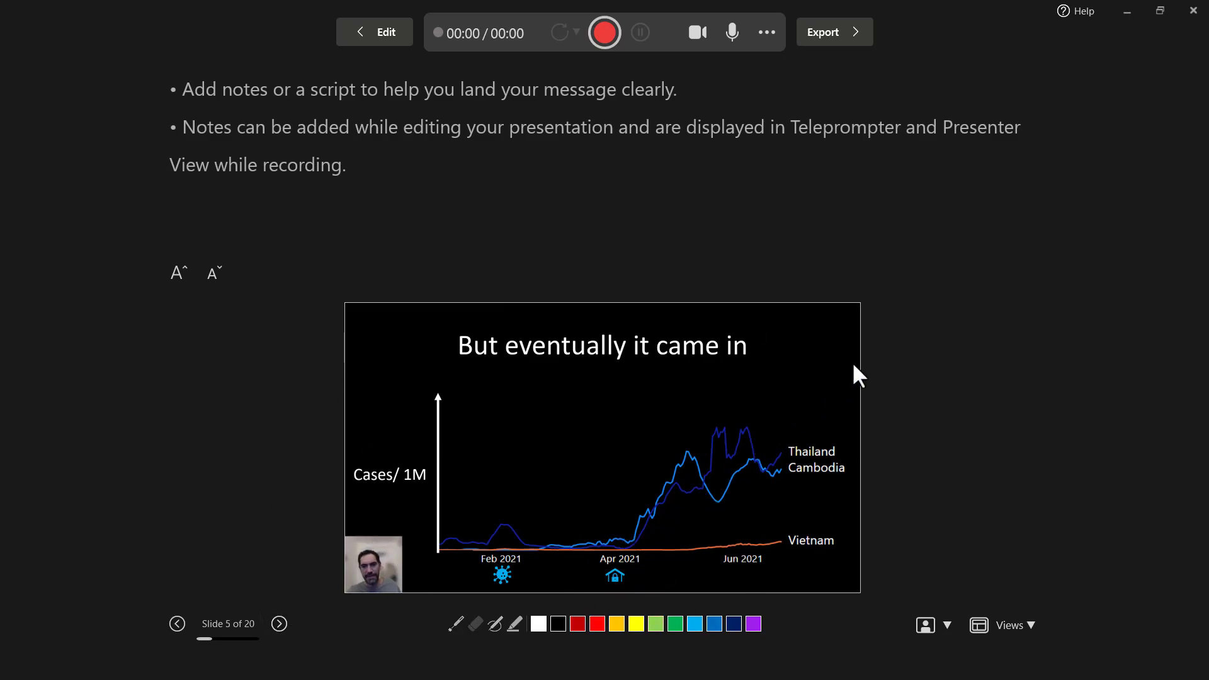
pyautogui.click(173, 622)
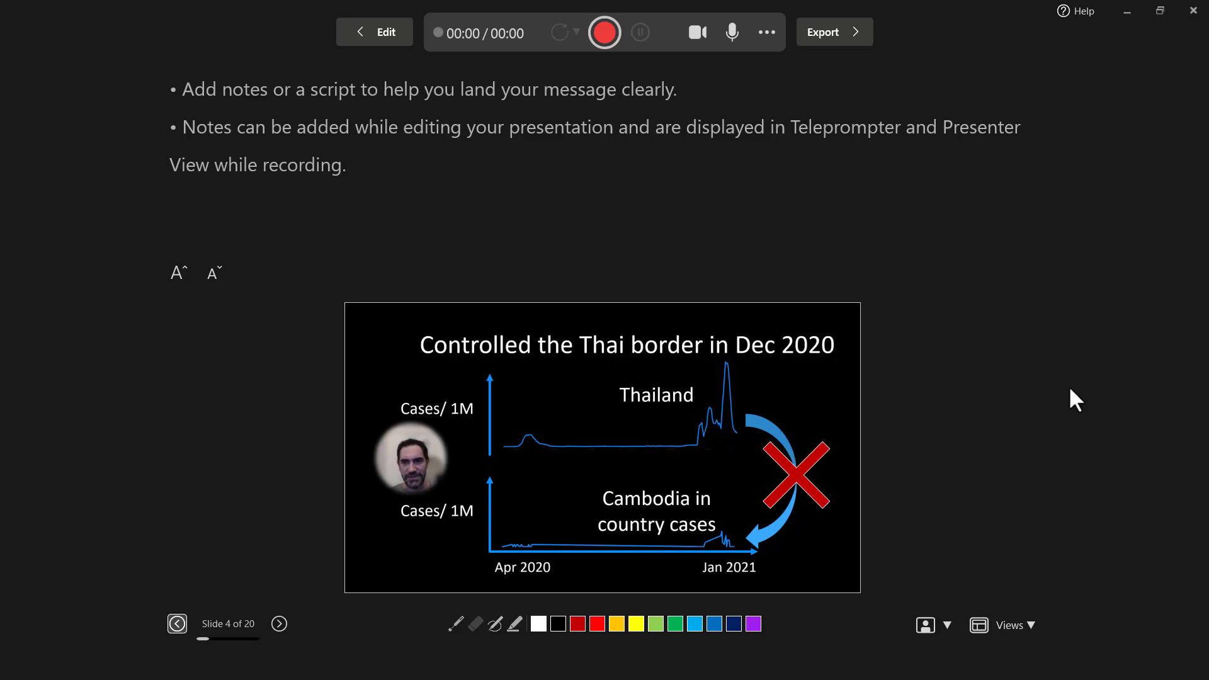
pyautogui.click(1193, 11)
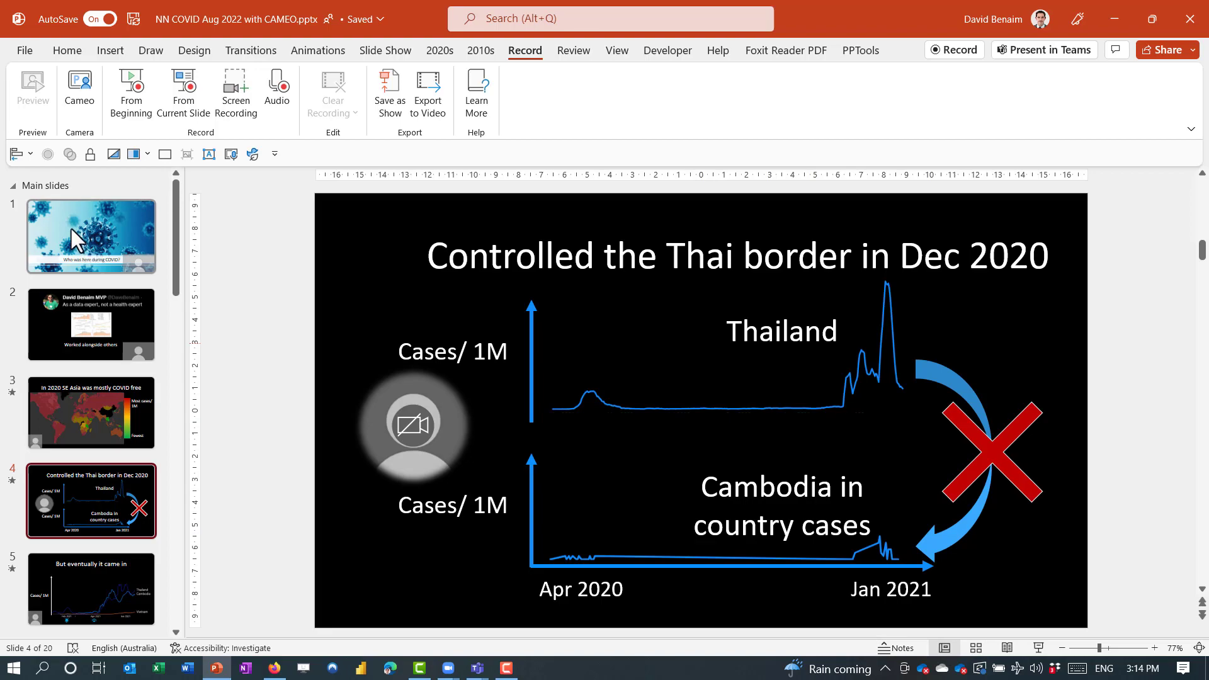
# Step: Share the PowerPoint Slide Show window in Zoom, showing the title slide 'Who was here during COVID?'
pyautogui.click(95, 234)
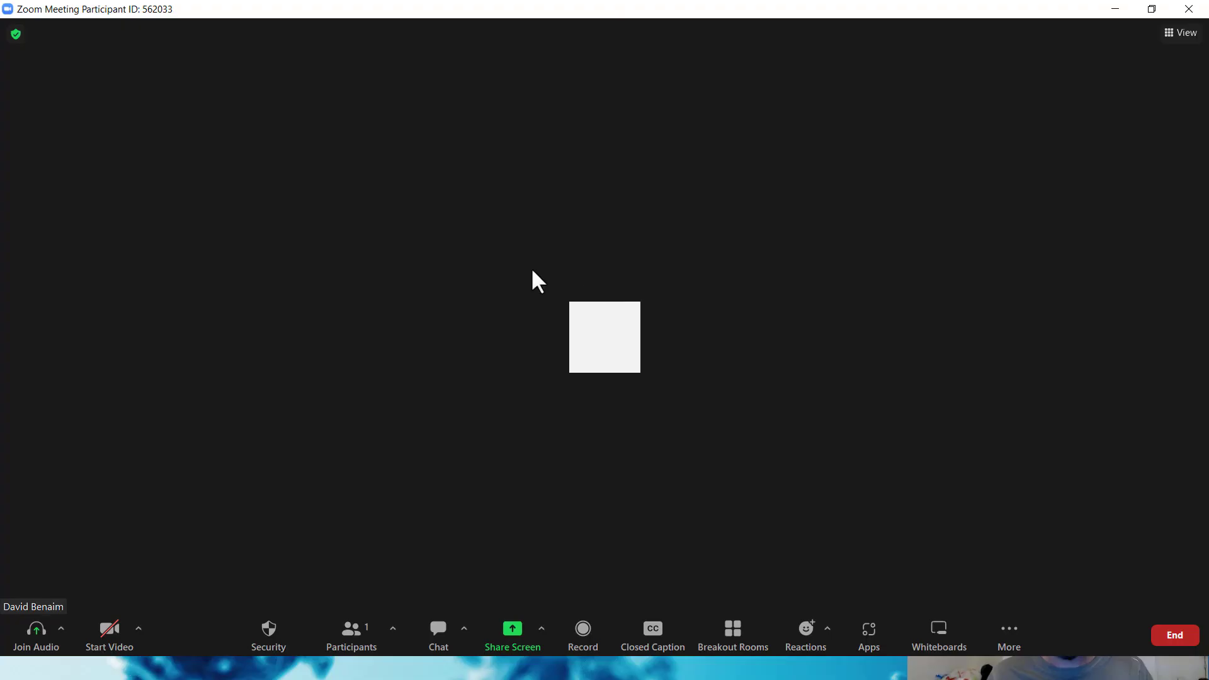
pyautogui.click(510, 635)
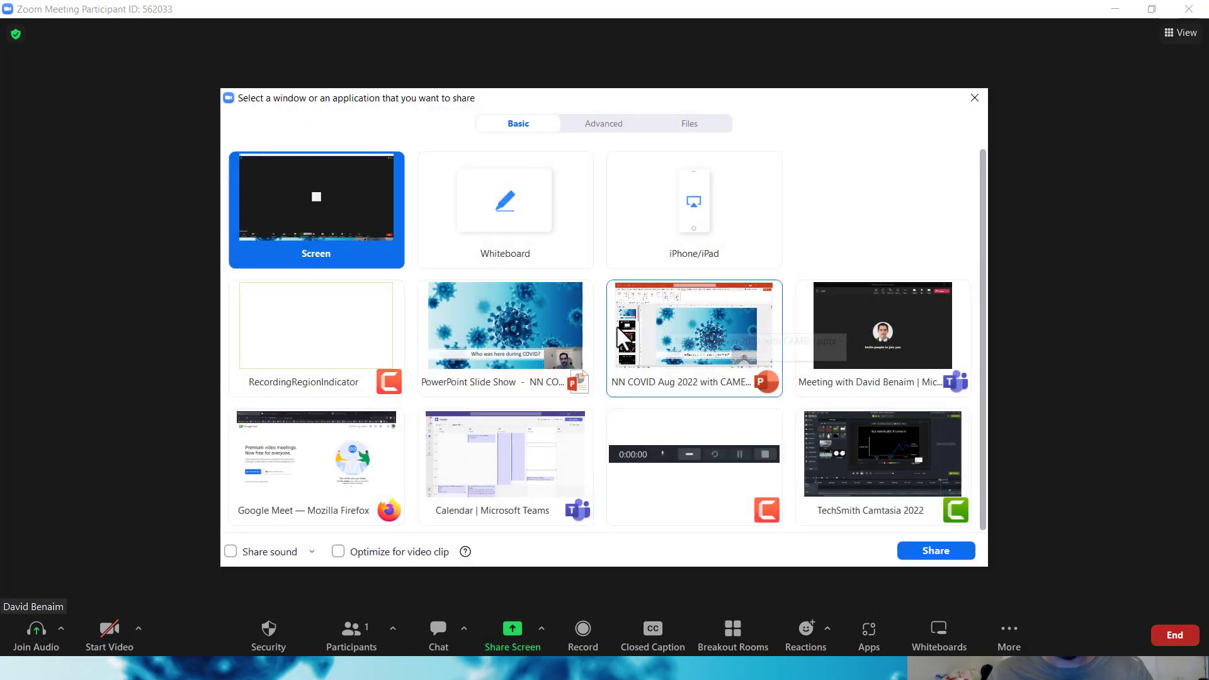
pyautogui.click(533, 361)
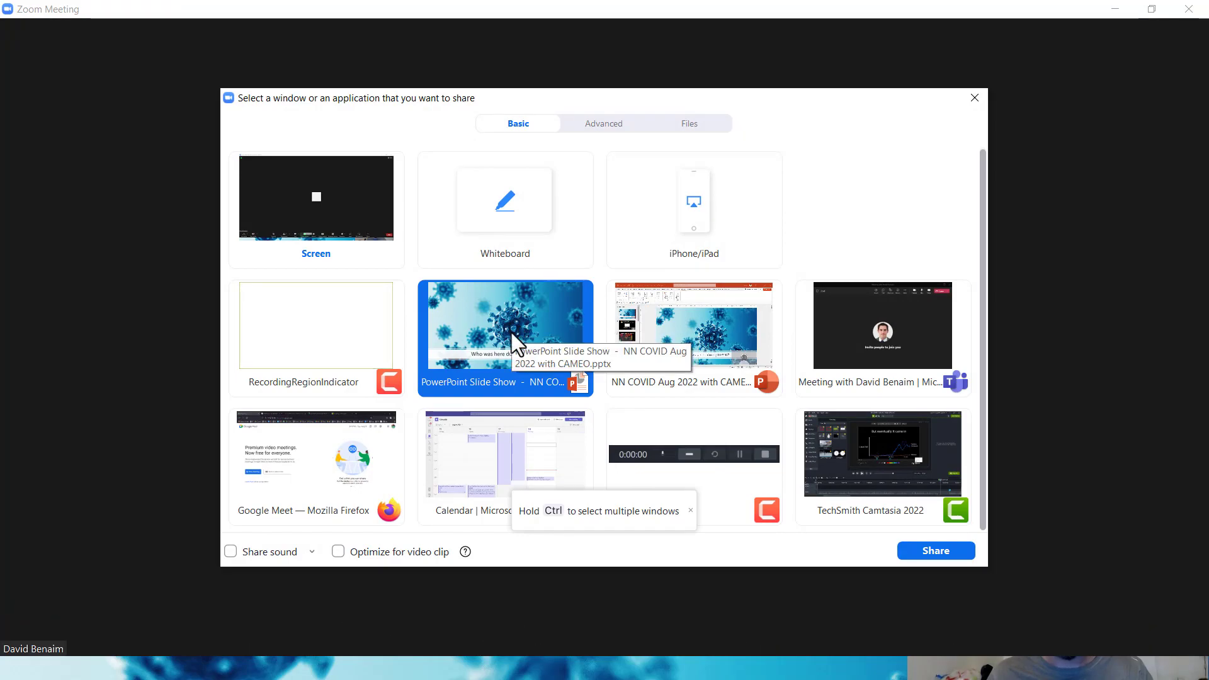
pyautogui.click(931, 553)
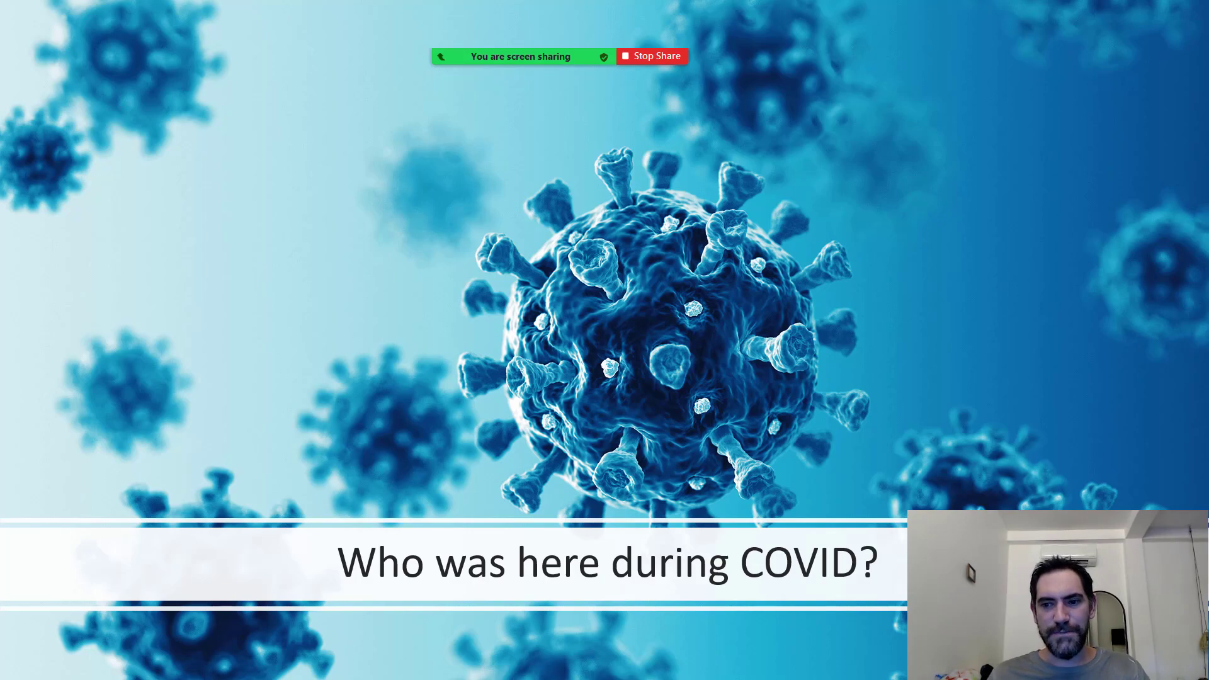
# Step: Advance the shared show past the SE Asia map slide with the Right arrow key
pyautogui.press('Right')
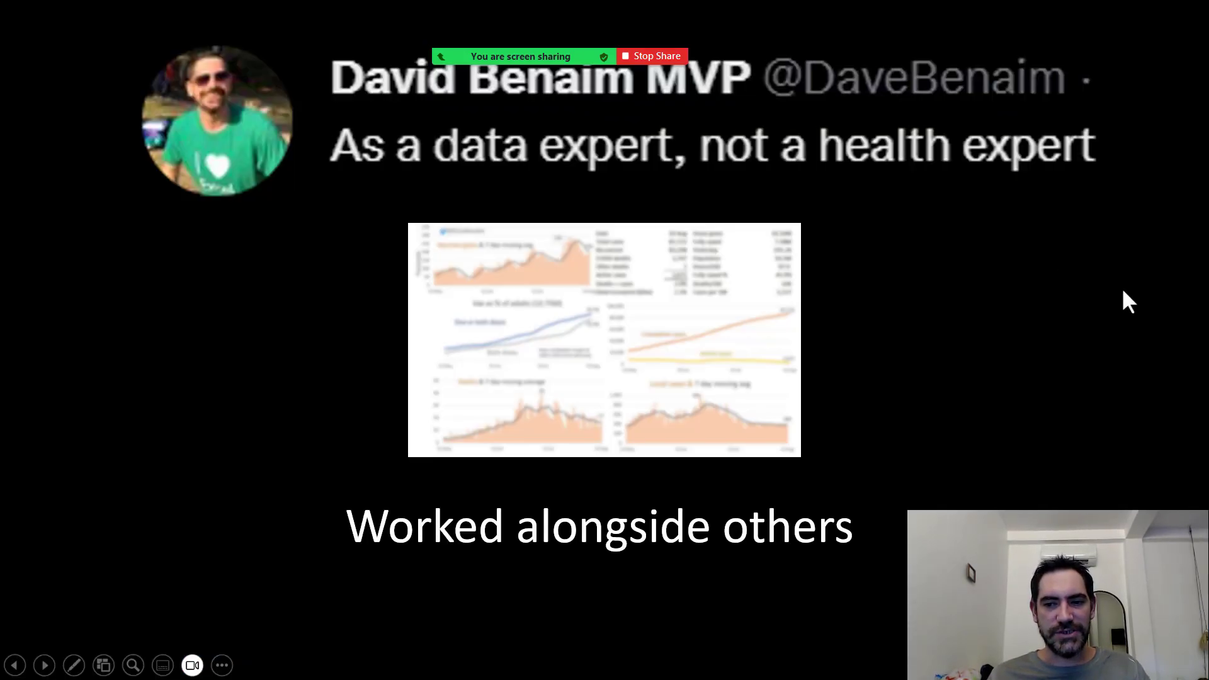
pyautogui.press('Right')
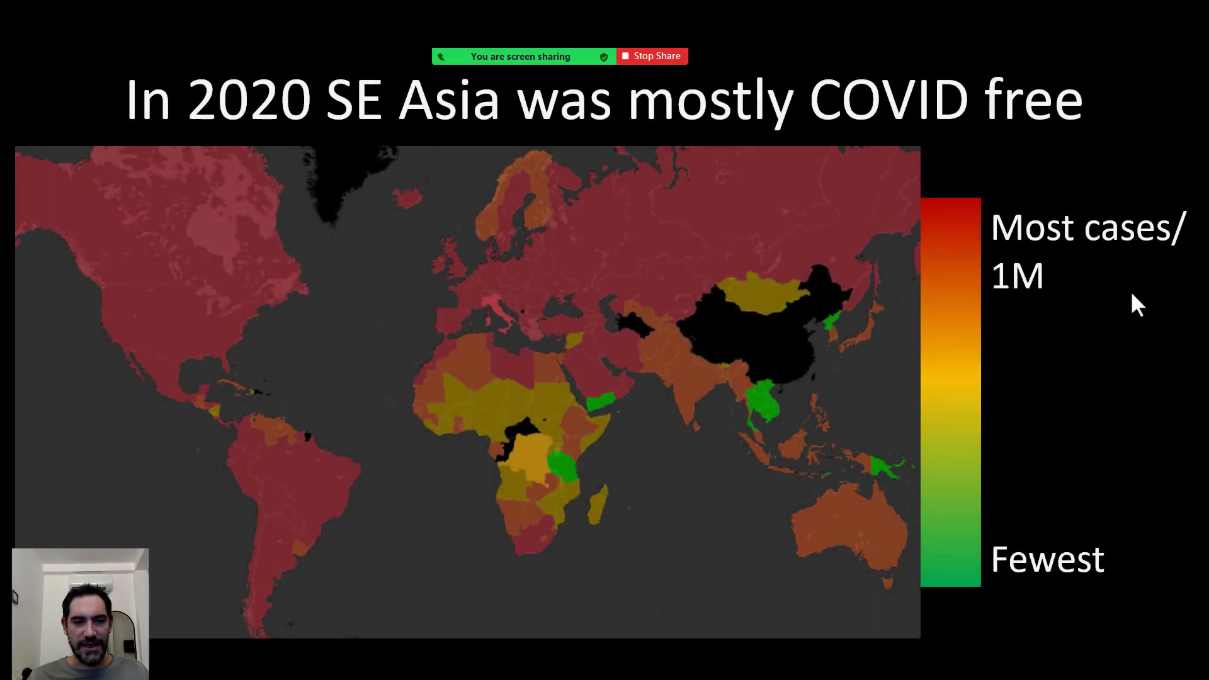
pyautogui.press('Right')
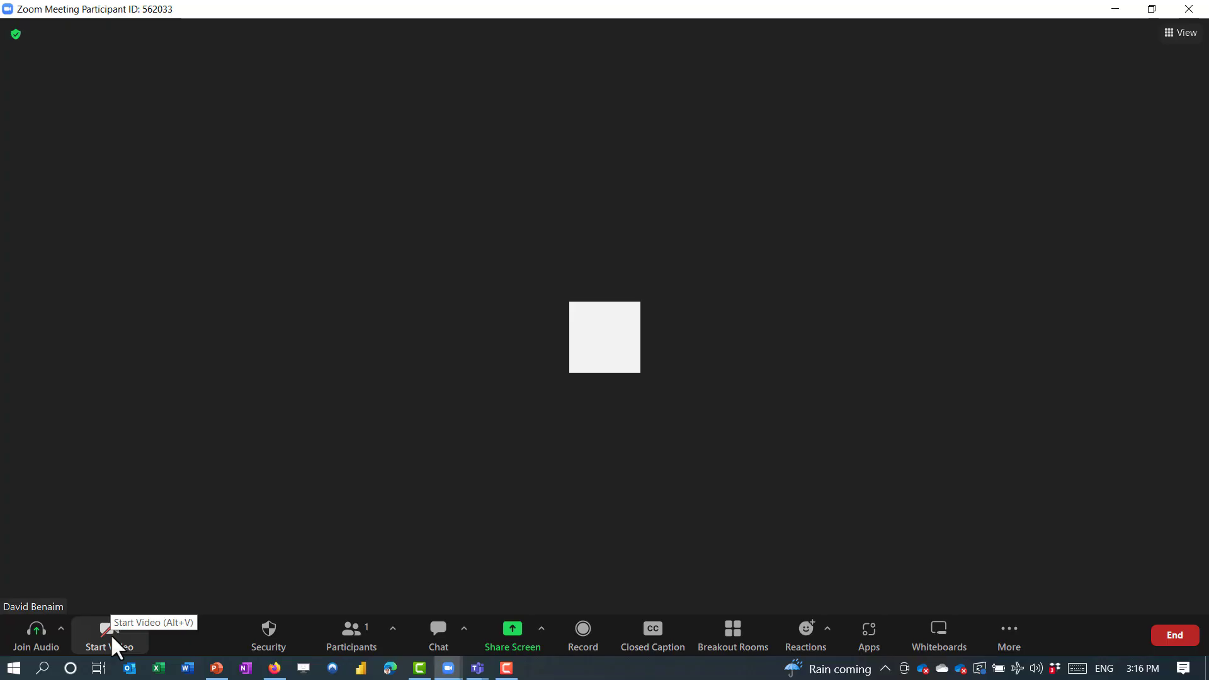
# Step: Turn on the webcam and share NN COVID Aug 2022 final.pptx as a Zoom virtual background
pyautogui.click(111, 639)
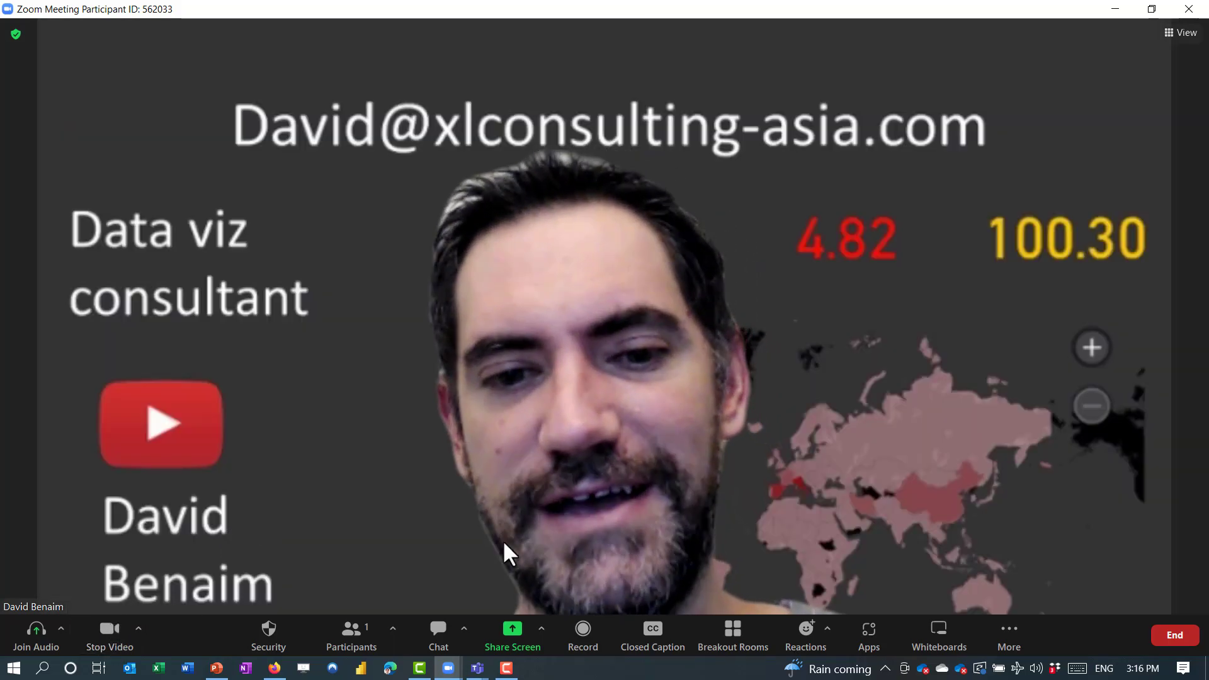
pyautogui.click(513, 633)
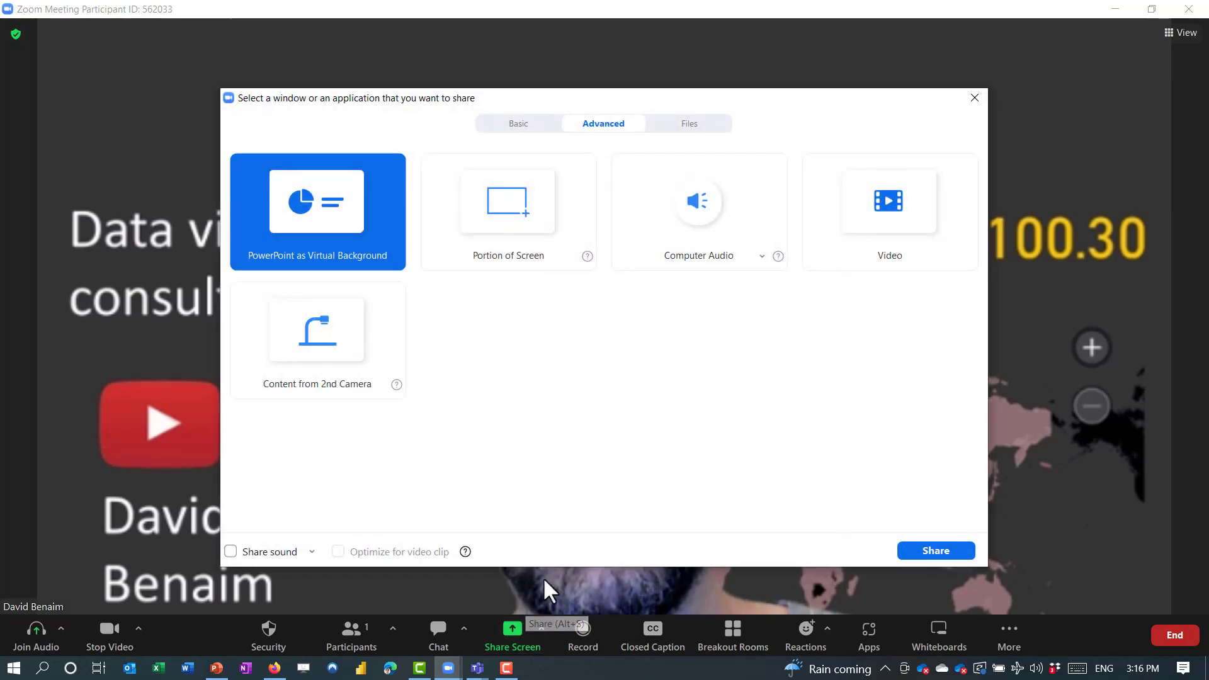
pyautogui.doubleClick(301, 234)
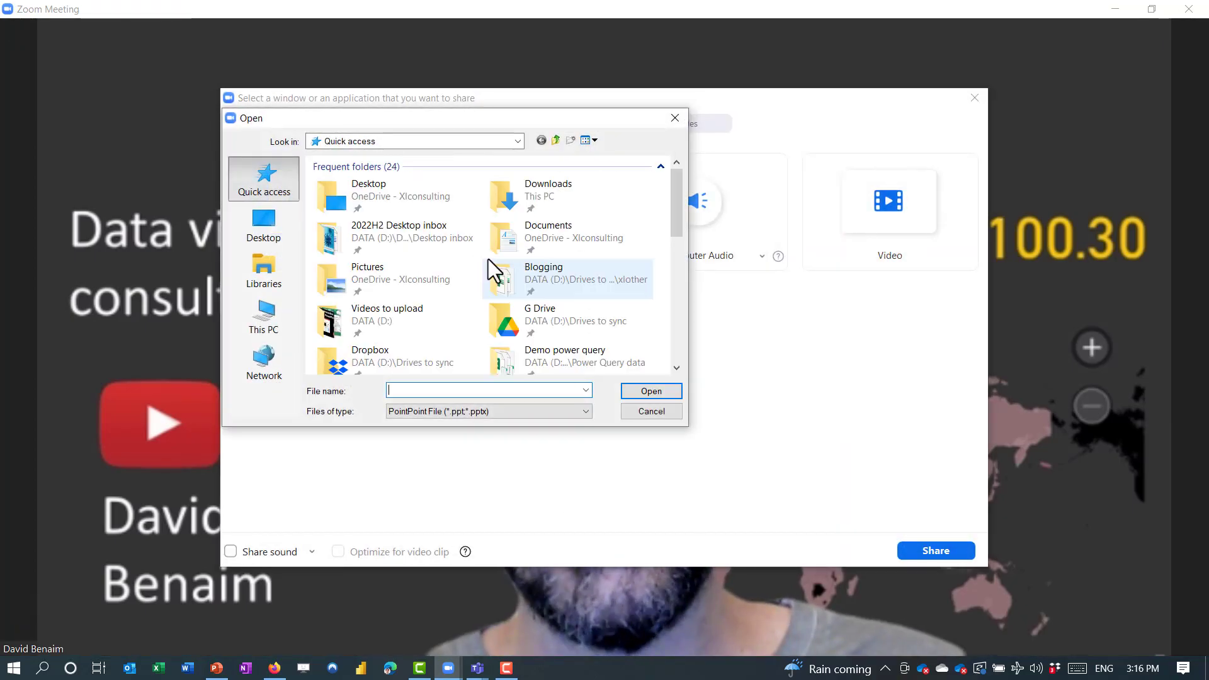
pyautogui.scroll(-10, 488, 259)
pyautogui.click(410, 311)
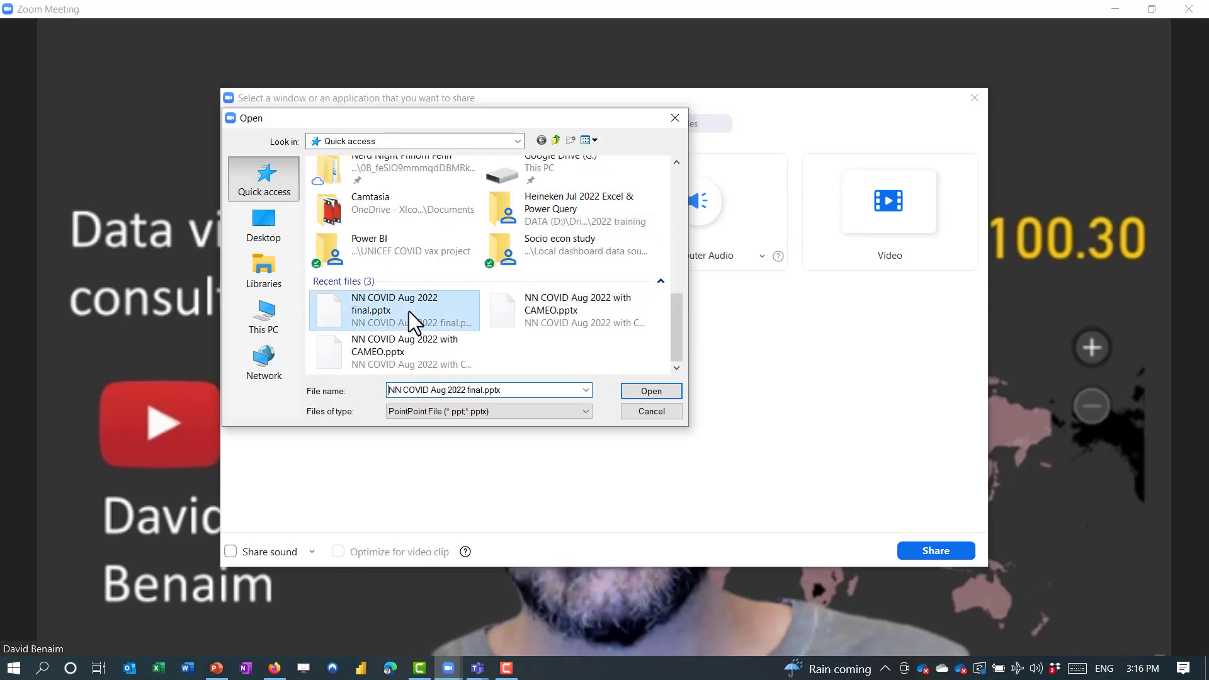
pyautogui.click(651, 391)
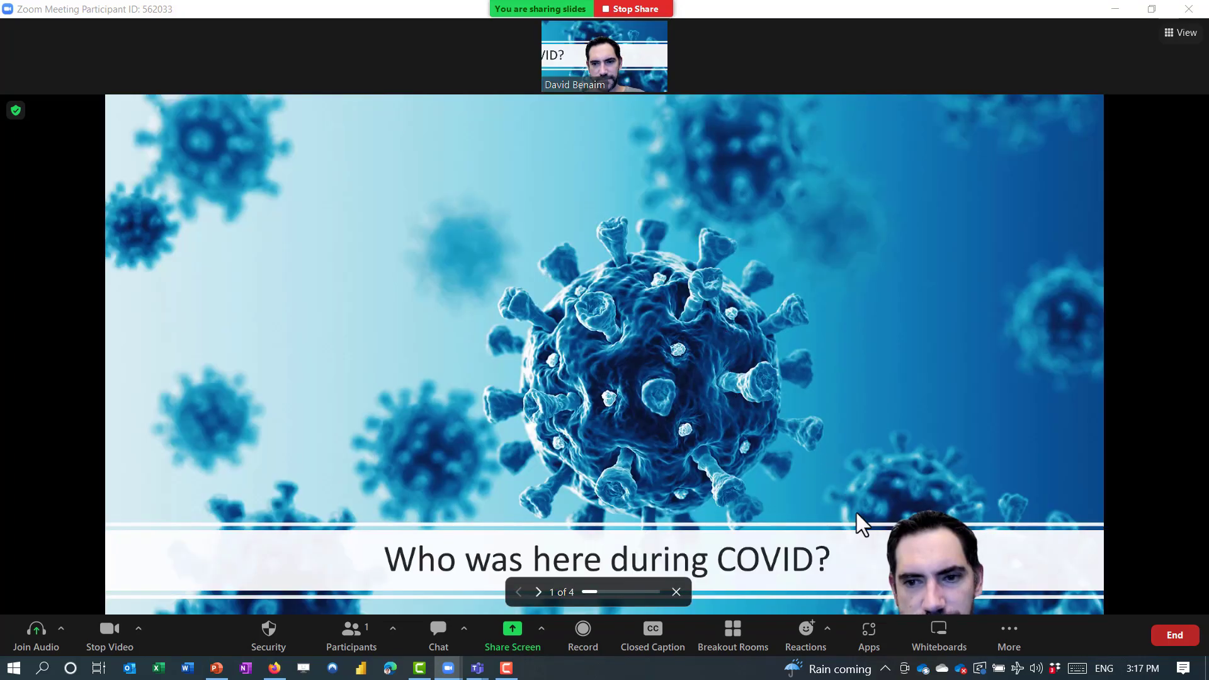
# Step: Move the presenter video to the lower left of the slides and advance to slide 4
pyautogui.moveTo(950, 493)
pyautogui.mouseDown()
pyautogui.moveTo(911, 356)
pyautogui.moveTo(945, 399)
pyautogui.moveTo(971, 496)
pyautogui.mouseUp()
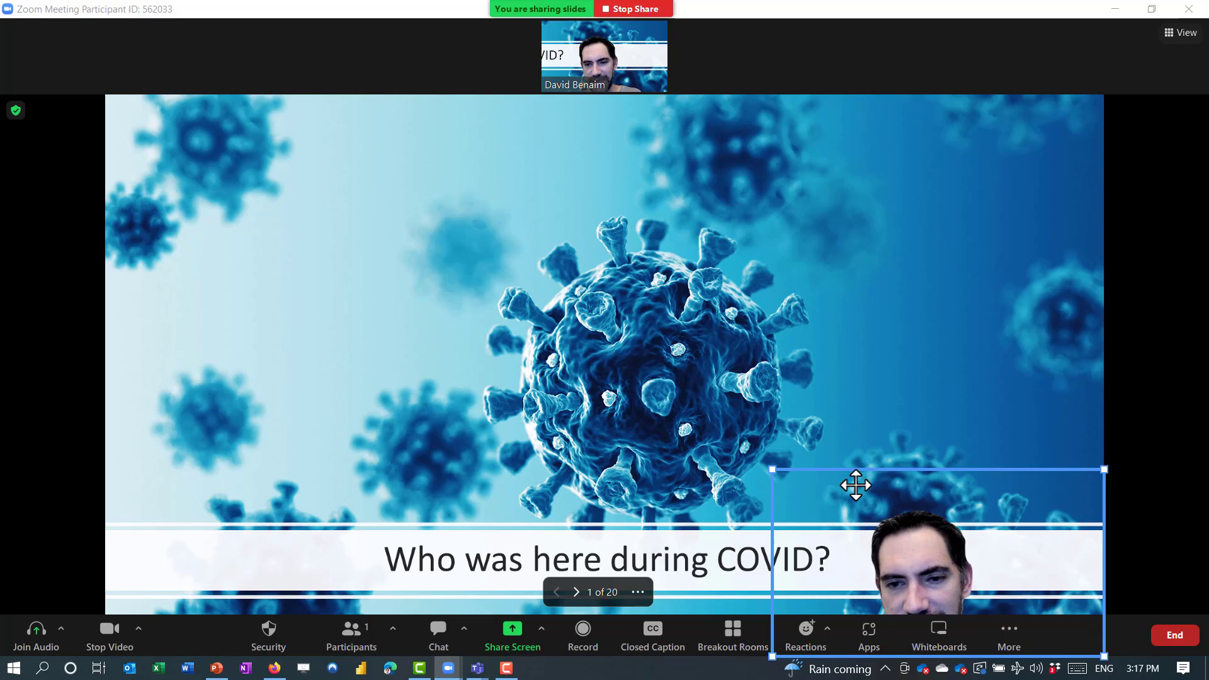
pyautogui.moveTo(856, 485); pyautogui.dragTo(322, 544)
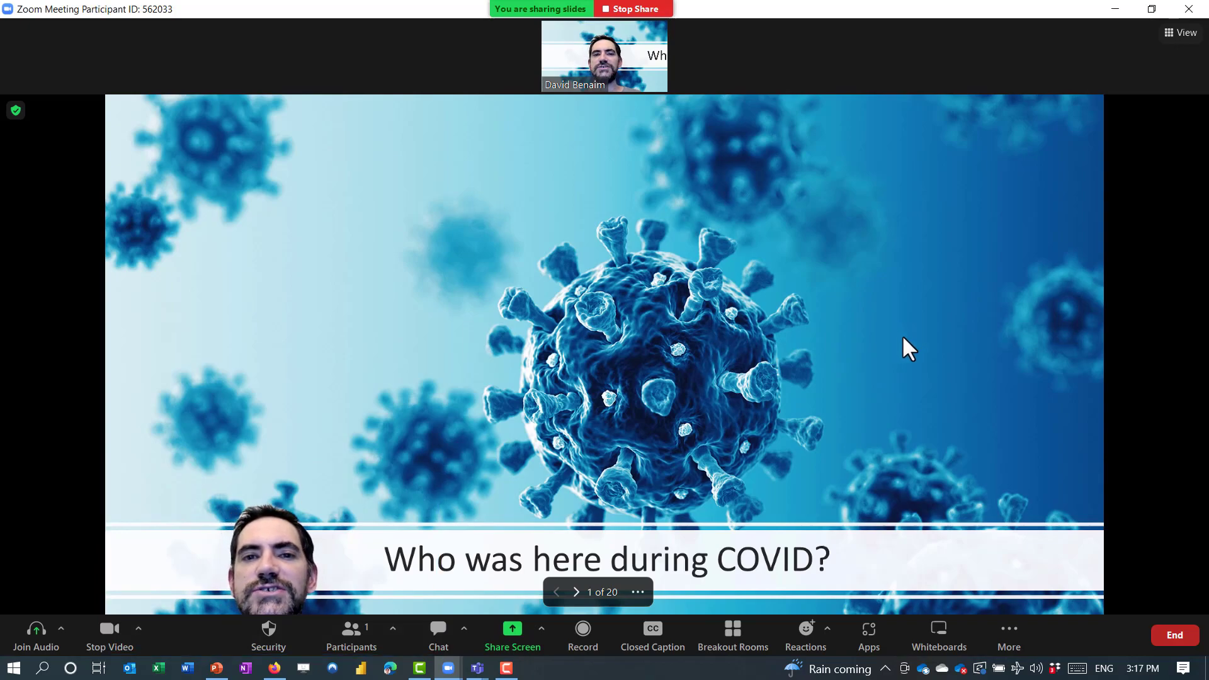
pyautogui.click(573, 594)
pyautogui.click(572, 593)
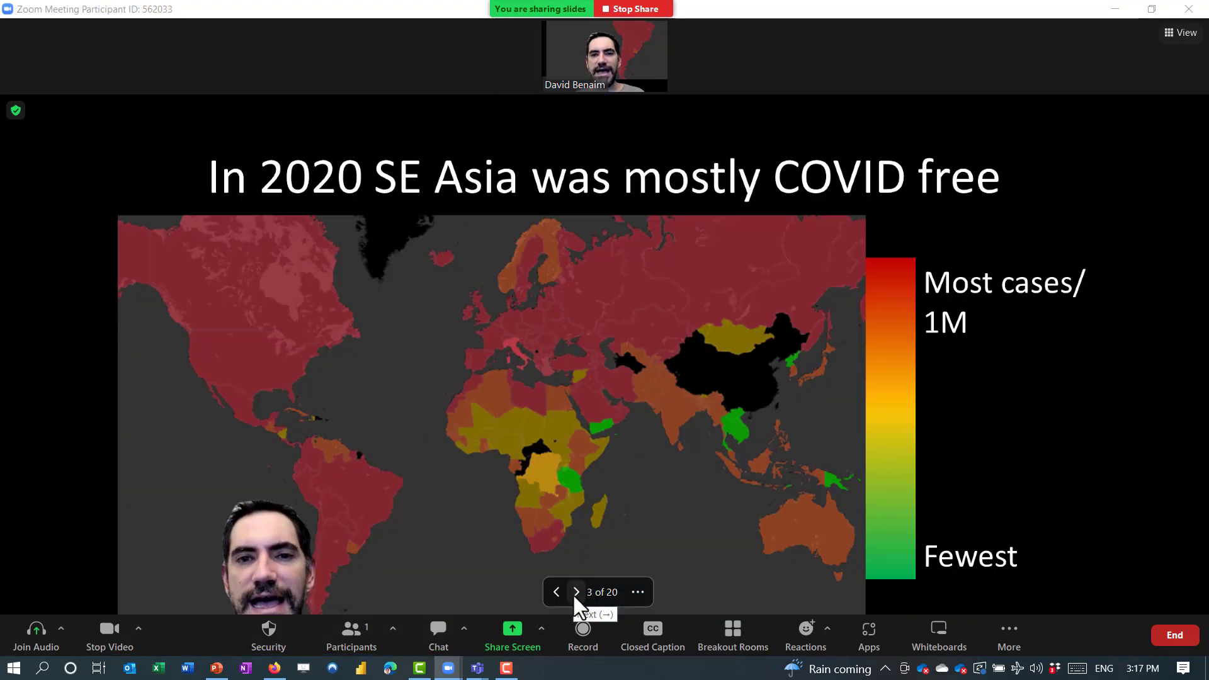
pyautogui.click(574, 593)
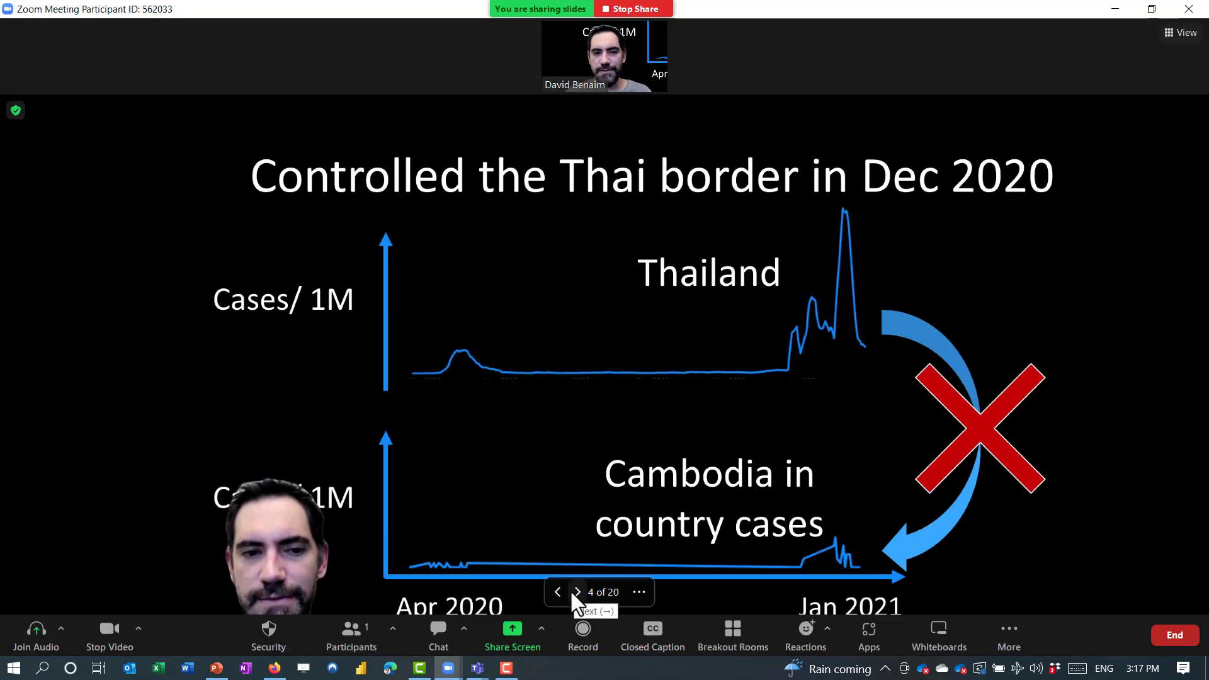
# Step: Shrink the presenter video overlay by dragging its corner handle
pyautogui.click(419, 478)
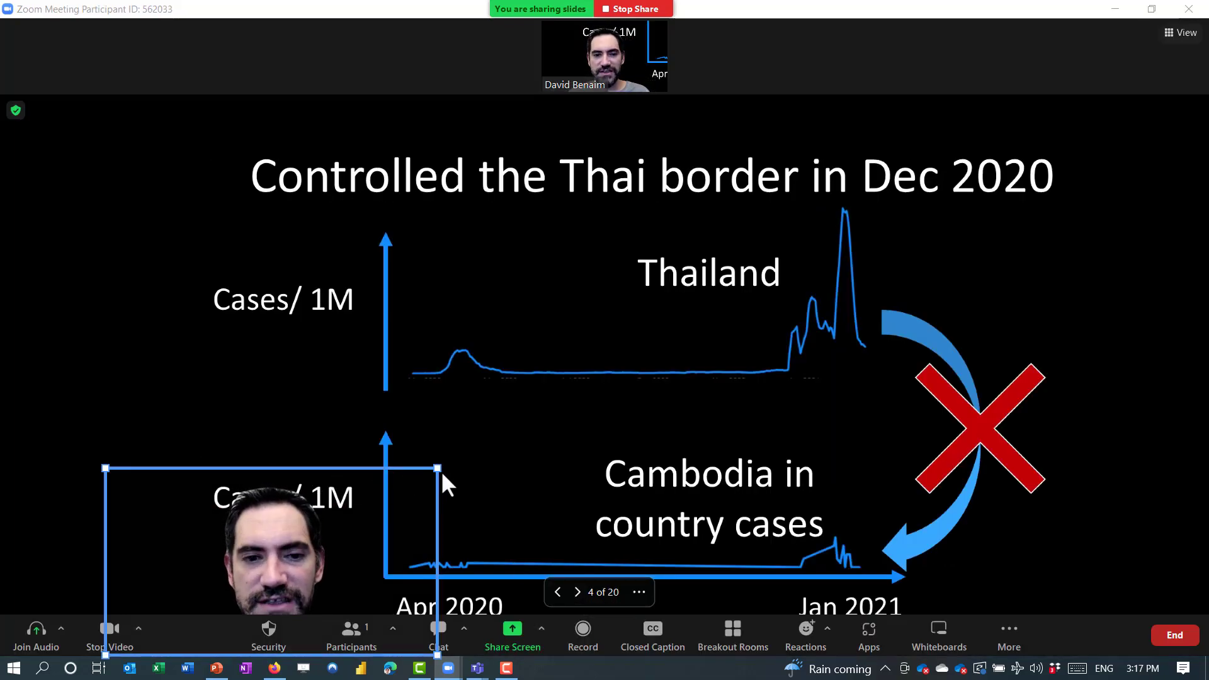
pyautogui.moveTo(437, 468); pyautogui.dragTo(346, 526)
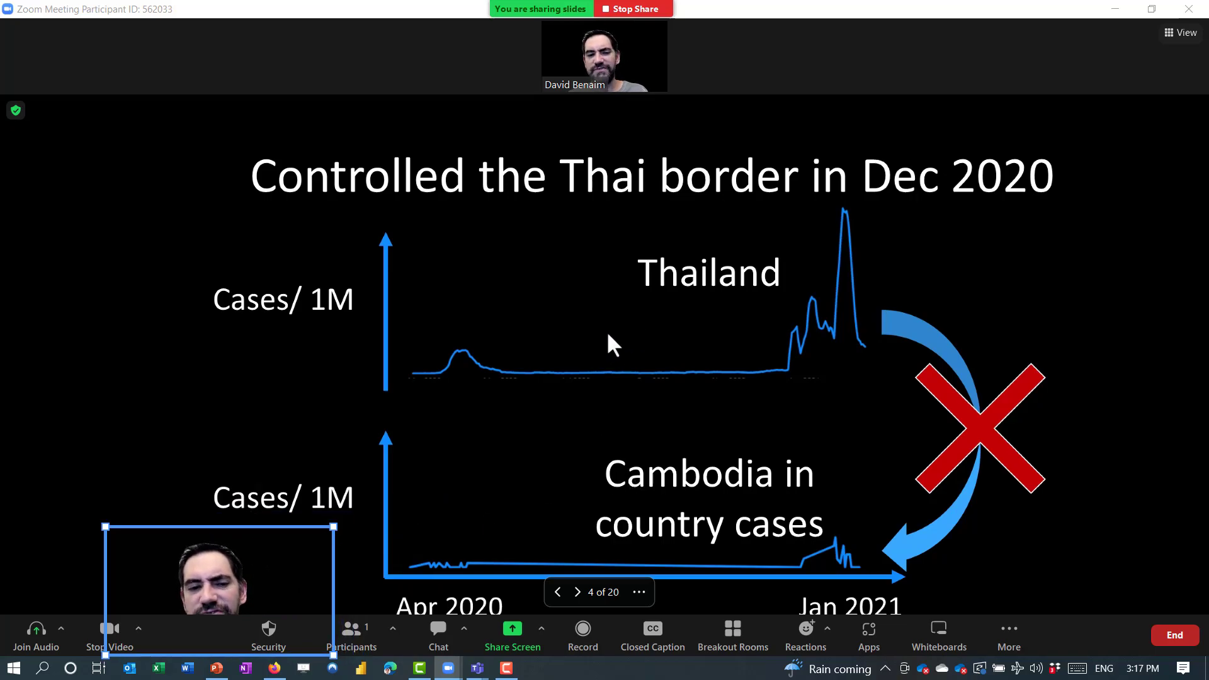
pyautogui.click(101, 448)
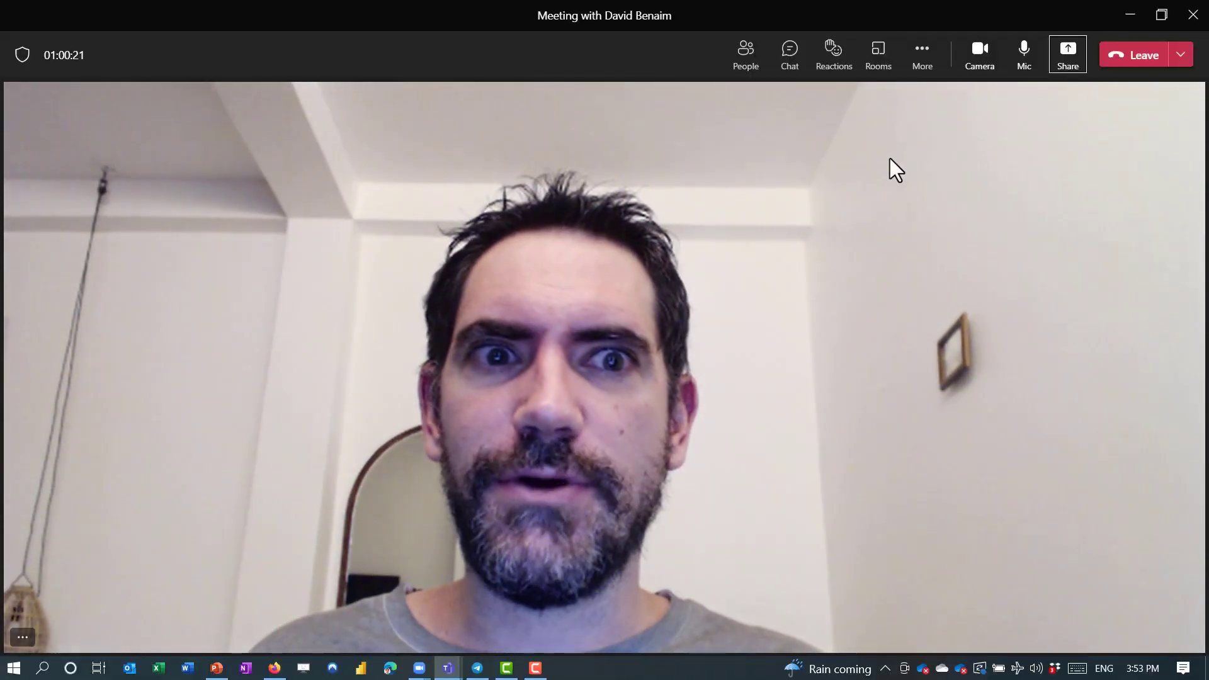
# Step: Bring up the Teams content sharing options to share the screen in Standout mode
pyautogui.click(1070, 56)
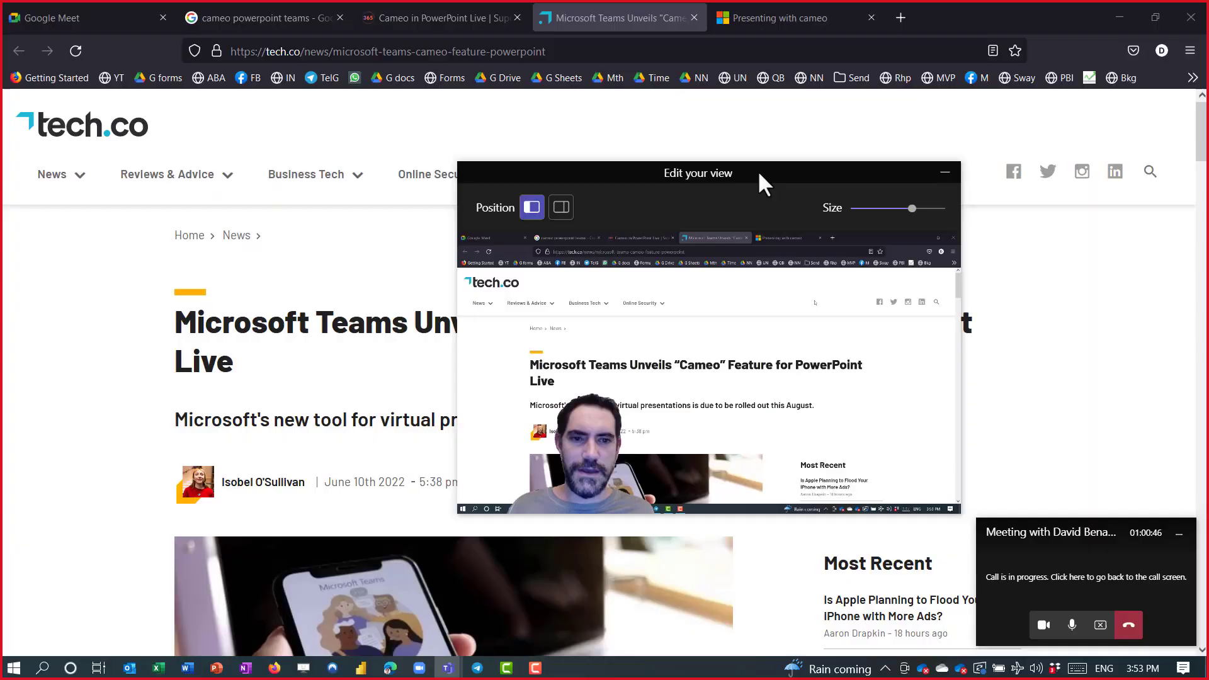
# Step: Move the Edit your view panel aside and drag the Size slider to shrink the webcam
pyautogui.moveTo(759, 183); pyautogui.dragTo(694, 134)
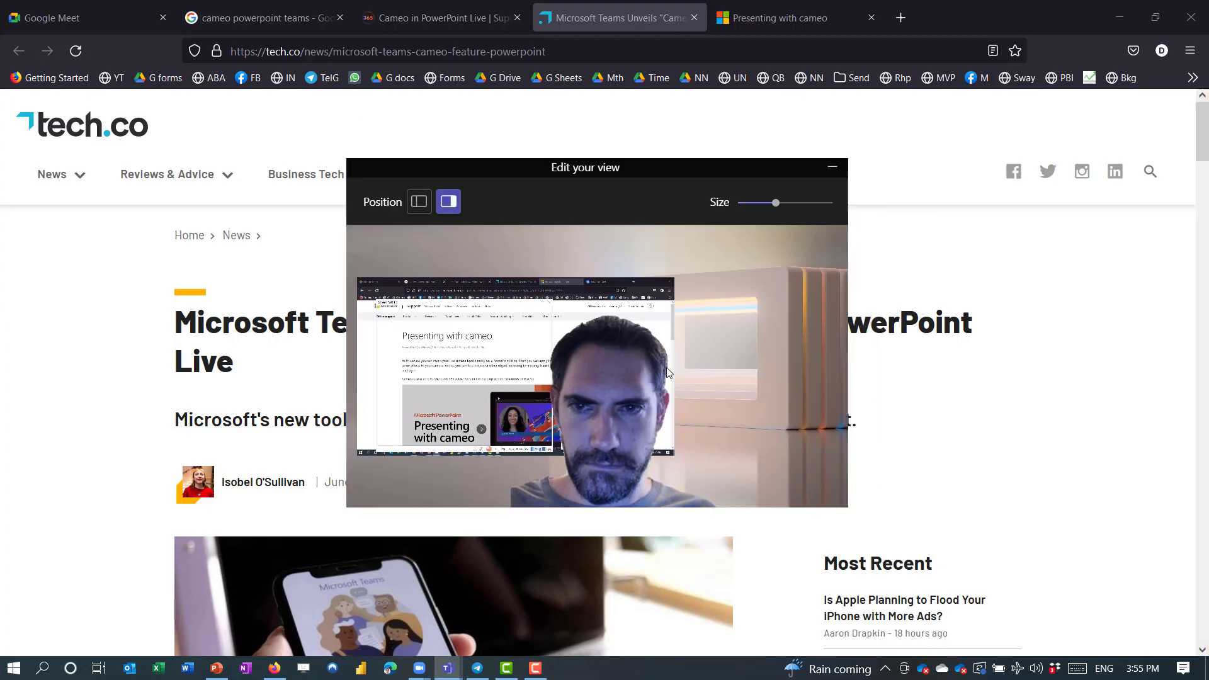
pyautogui.moveTo(777, 203); pyautogui.dragTo(825, 203)
# Step: Place the full-size presenter on the left, then bring up the Teams Share content panel
pyautogui.click(419, 203)
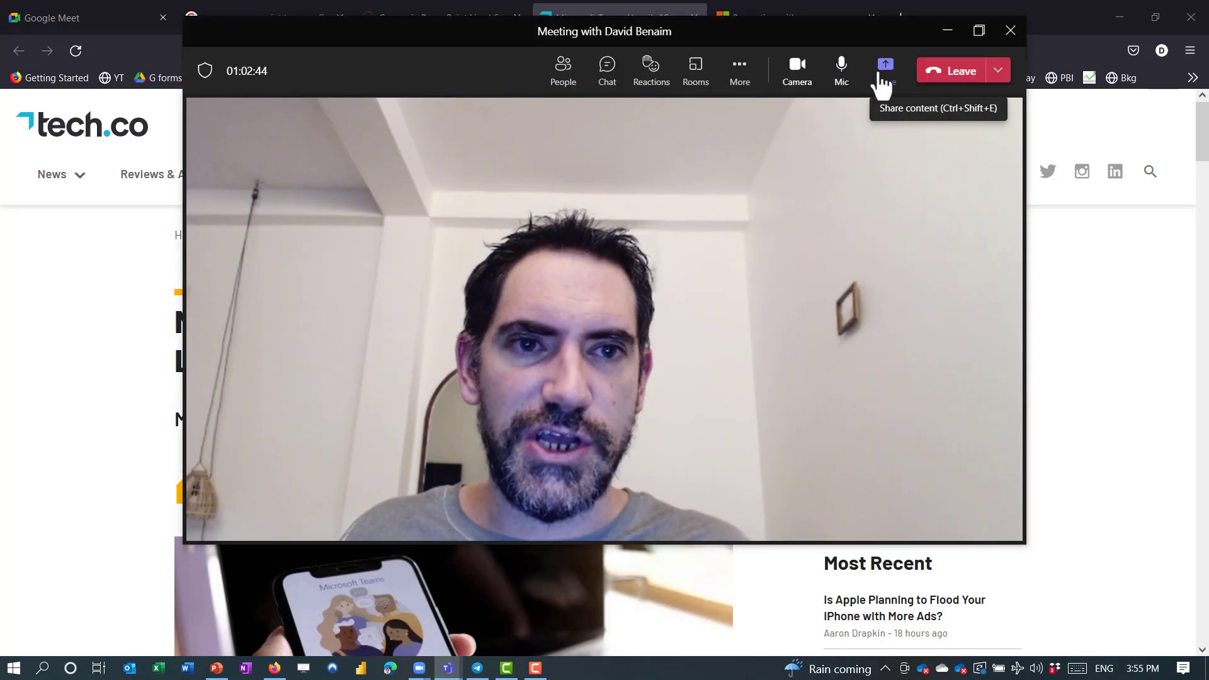
pyautogui.click(884, 71)
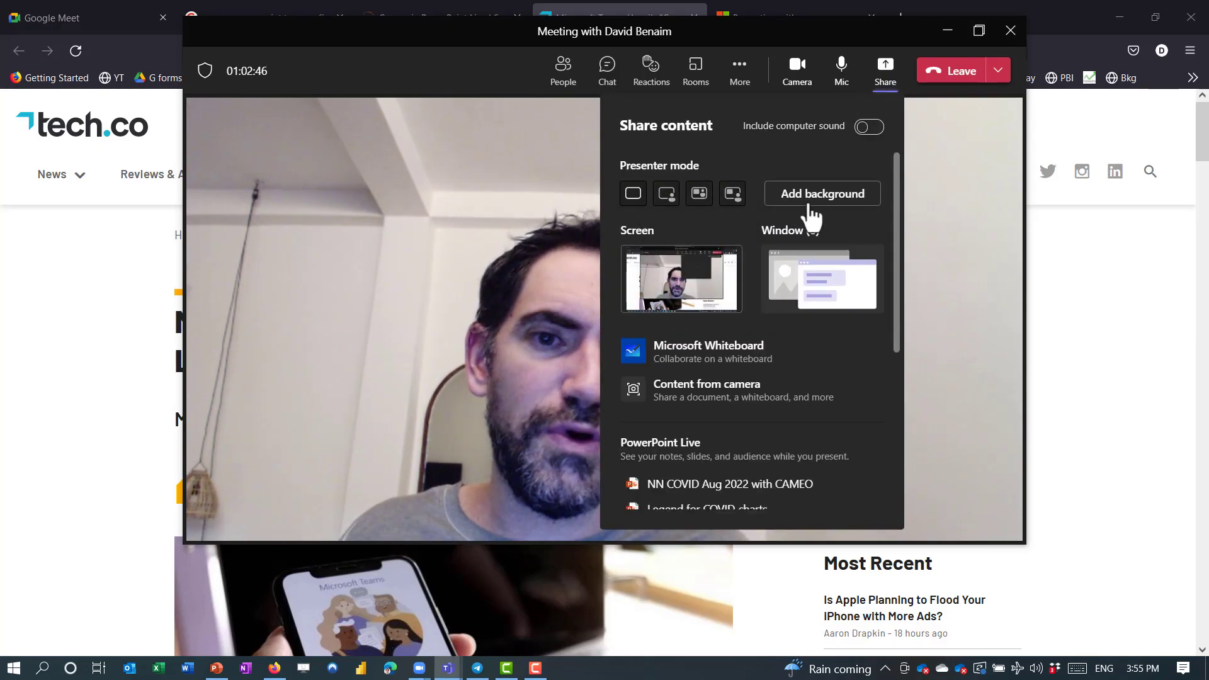
# Step: Browse the presenter background gallery without choosing one, close it, and switch to PowerPoint
pyautogui.click(822, 195)
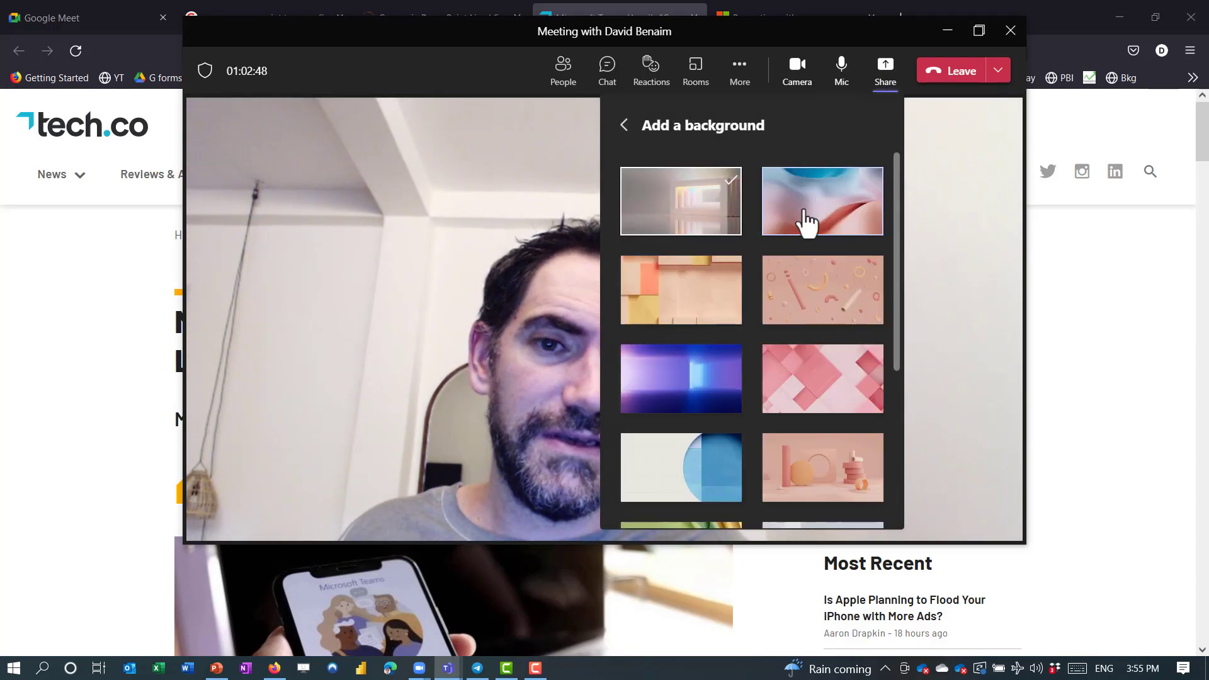
pyautogui.scroll(-4, 781, 308)
pyautogui.scroll(4, 779, 366)
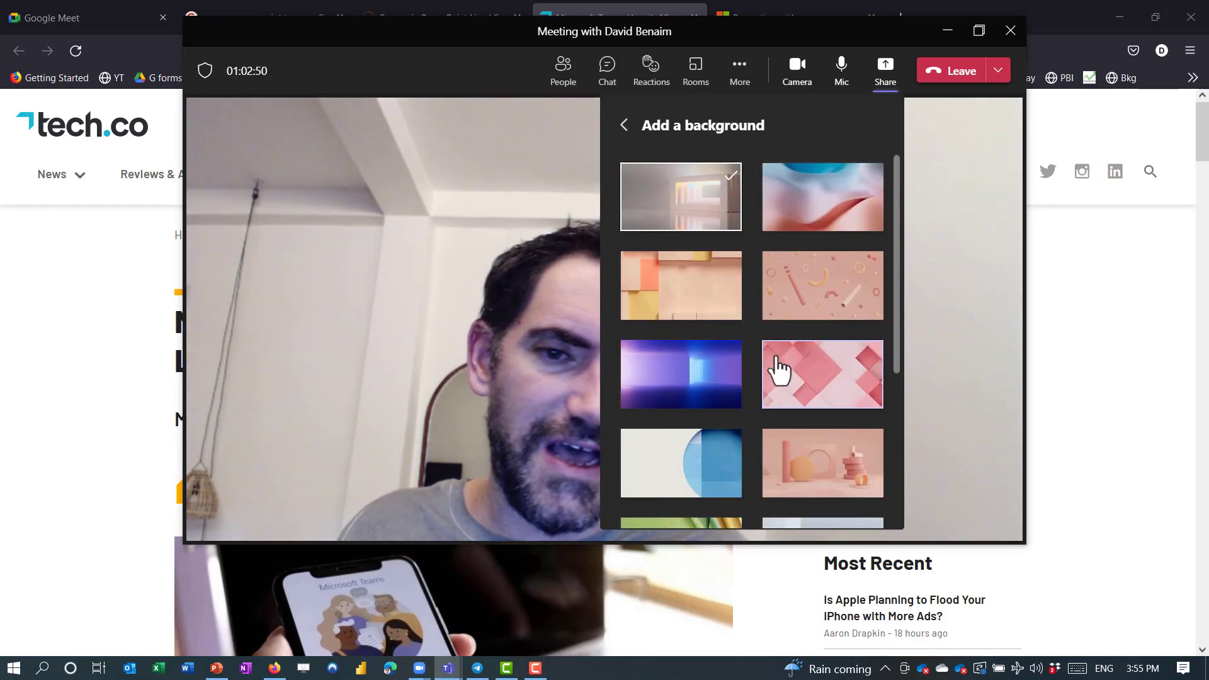
pyautogui.scroll(-4, 779, 370)
pyautogui.scroll(4, 779, 370)
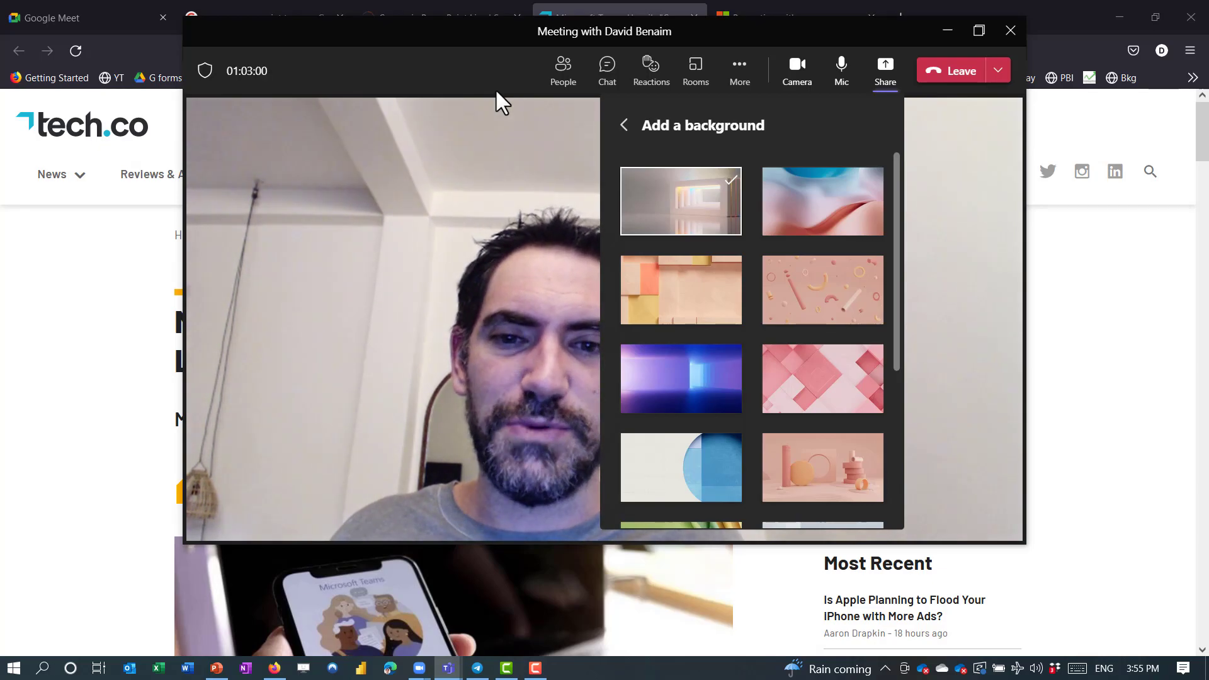
pyautogui.press('Escape')
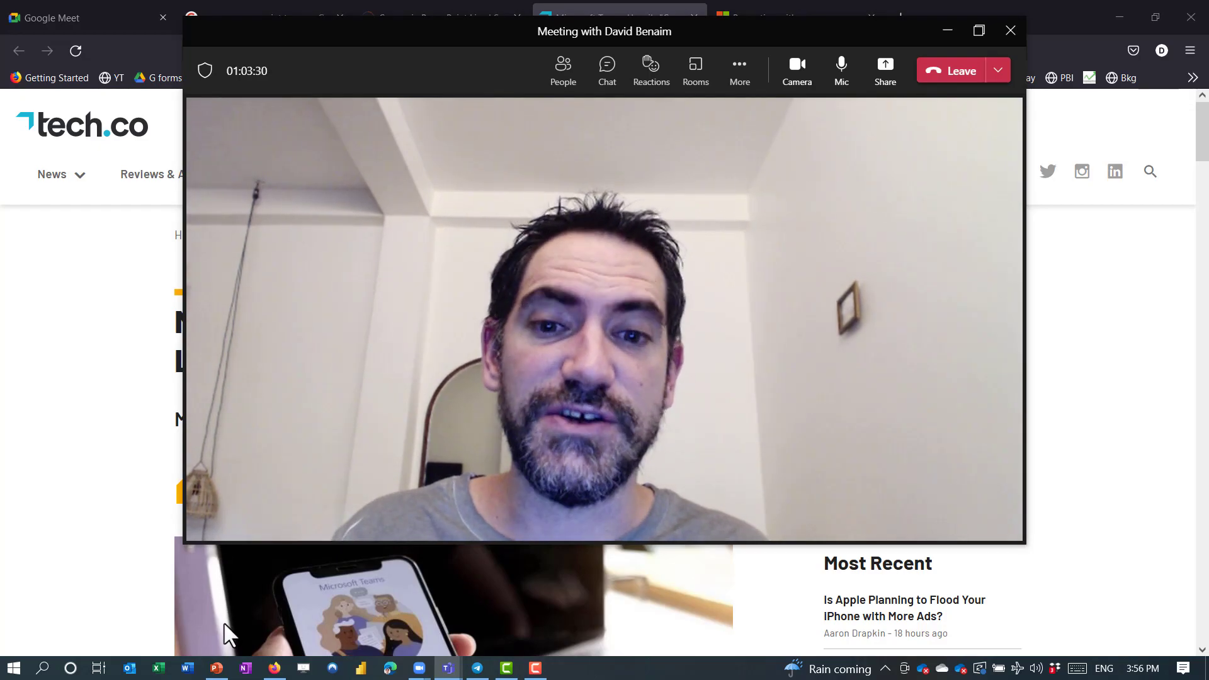
pyautogui.hotkey('alt', 'Tab')
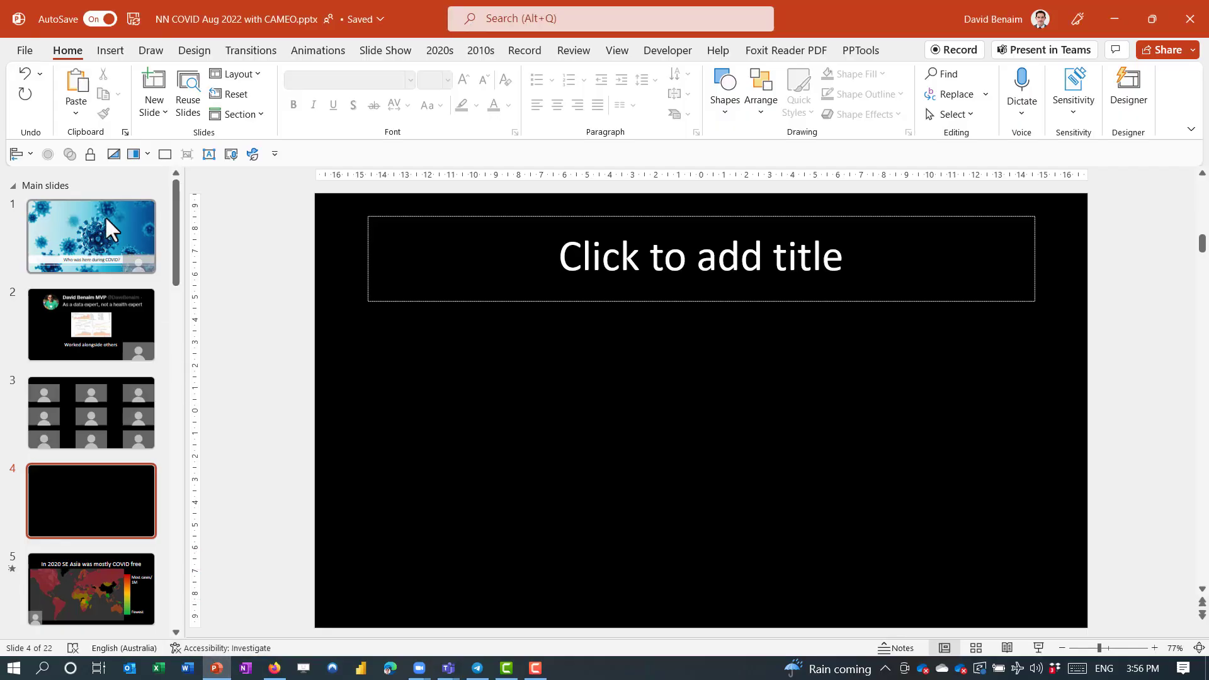
# Step: Show the Account page listing Version 2209, Build 15615.20000, Beta Channel
pyautogui.click(28, 49)
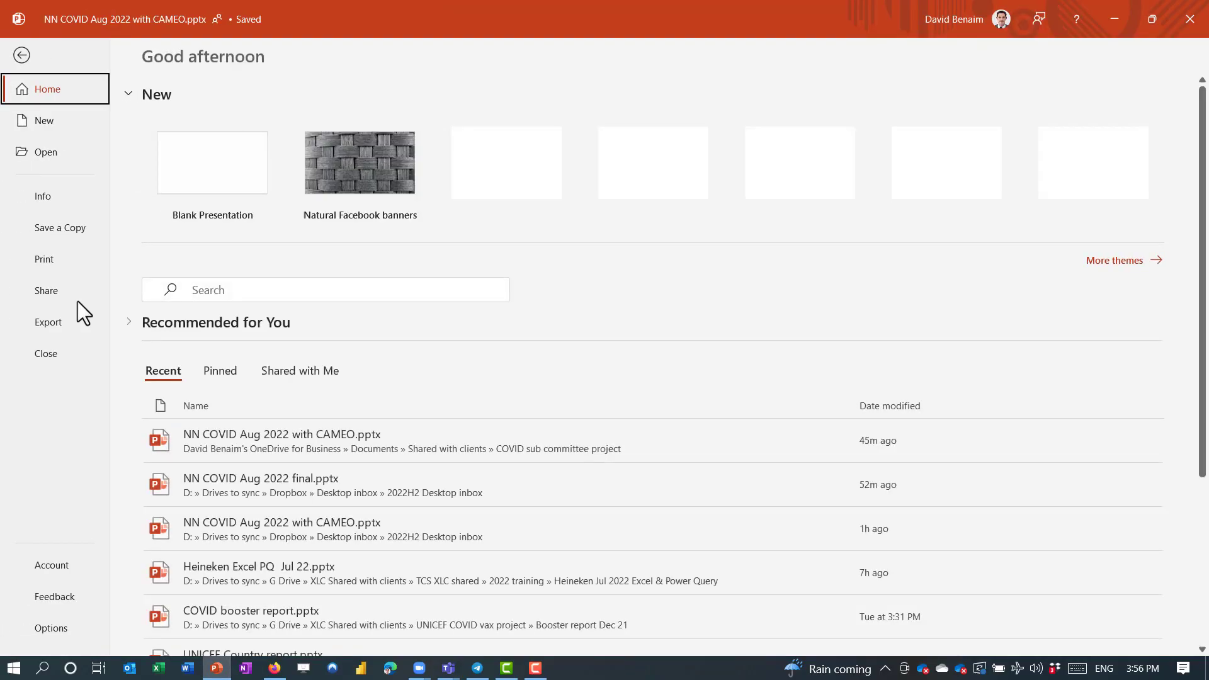
pyautogui.click(63, 569)
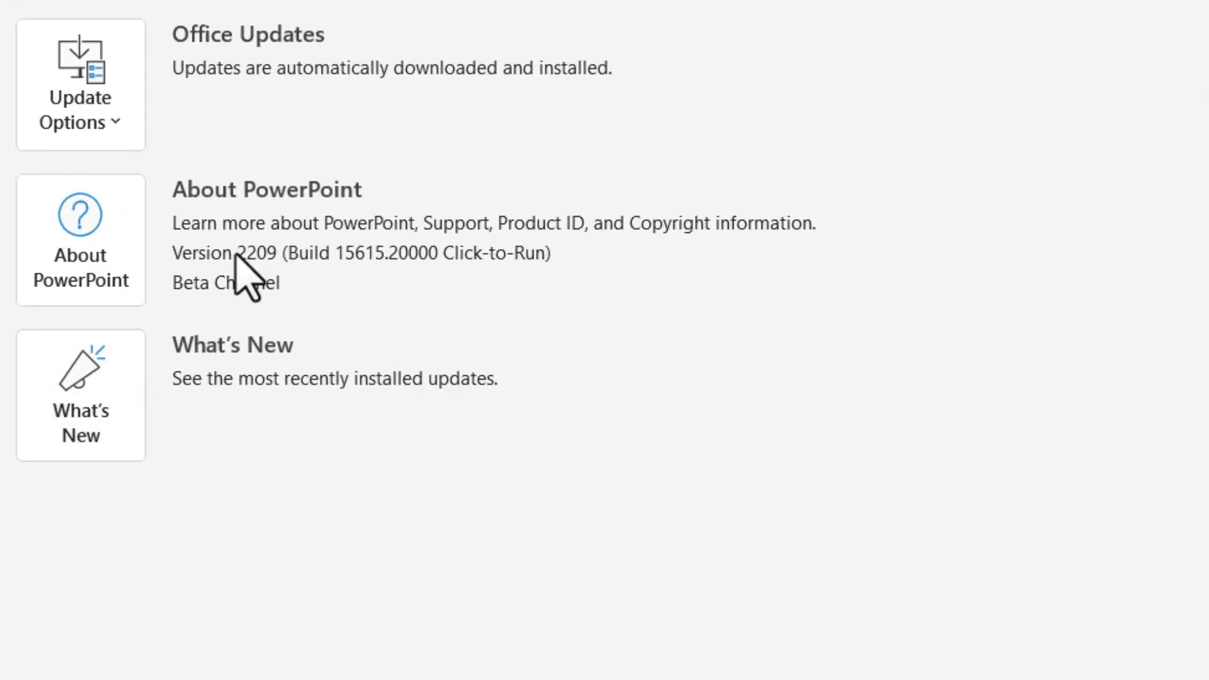